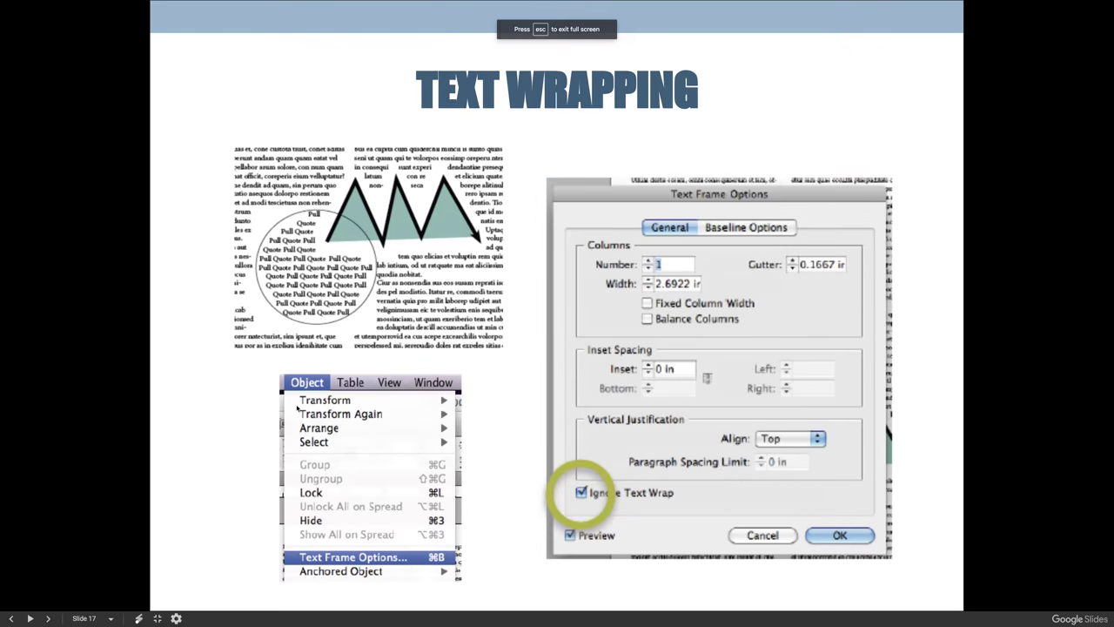
- Advance the deck from slide 17 to slide 18, Type on a Path Options
key("Right")
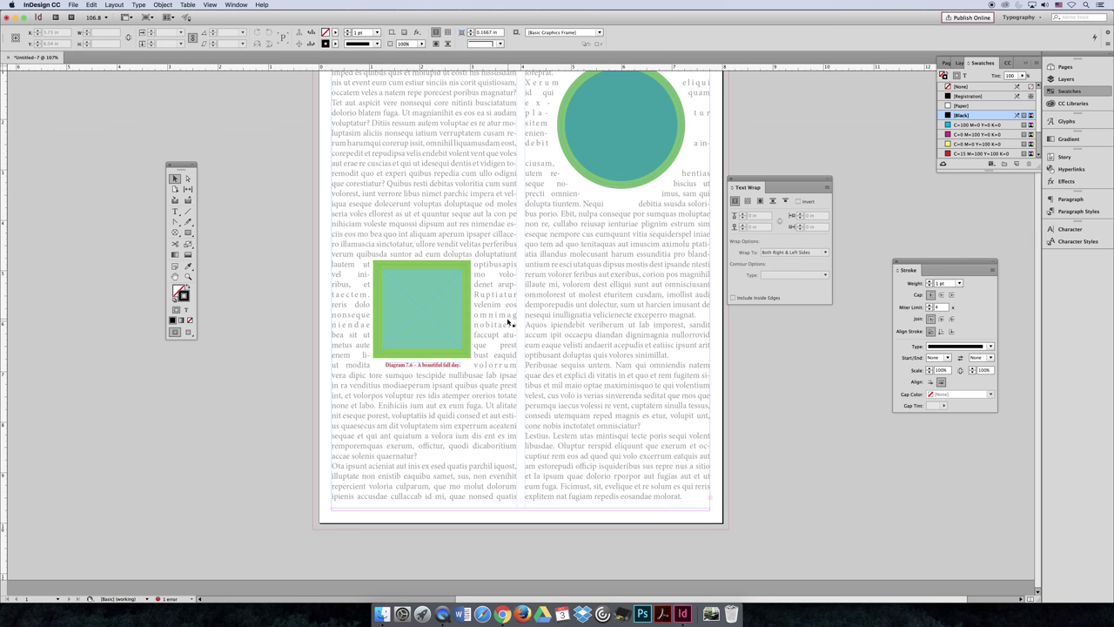
- Delete the left text column, the green square and the caption beneath it
left_click_drag(295, 223, 509, 349)
key("Delete")
left_click_drag(467, 409, 397, 335)
key("Delete")
- Enlarge the teal circle, move it toward the page centre, and set No Text Wrap
left_click(584, 168)
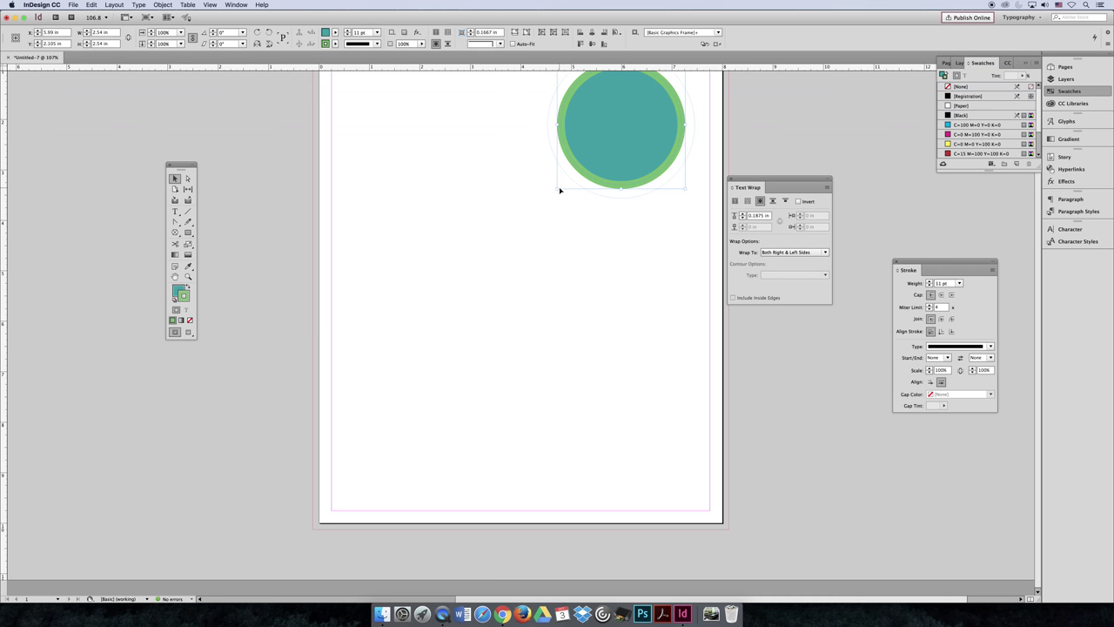
left_click_drag(558, 187, 424, 321)
left_click_drag(580, 151, 529, 246)
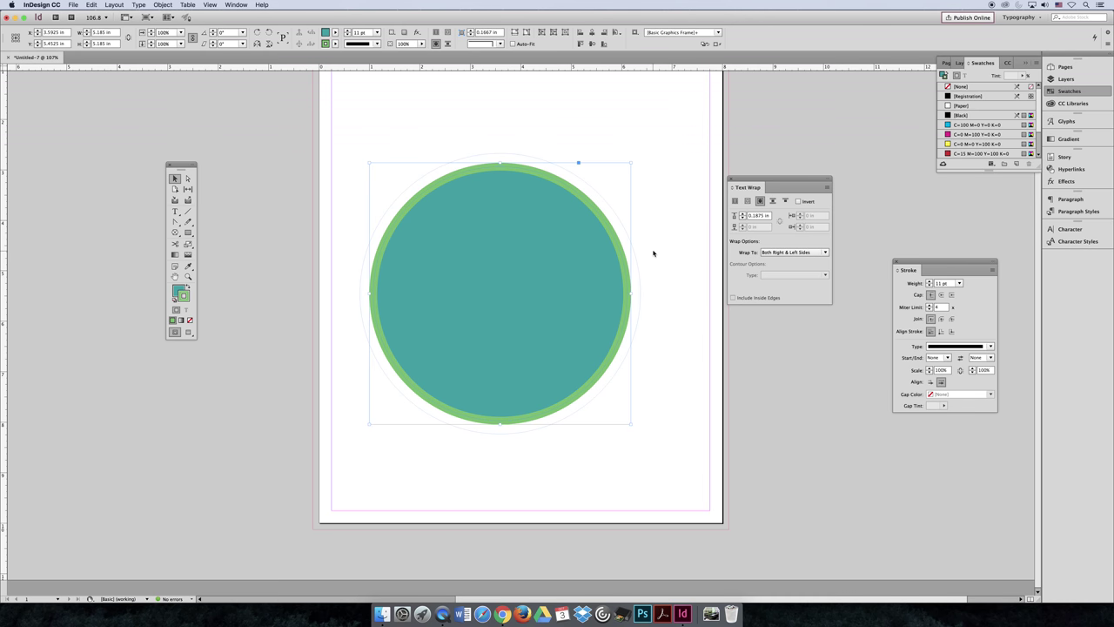
left_click(734, 201)
left_click(683, 208)
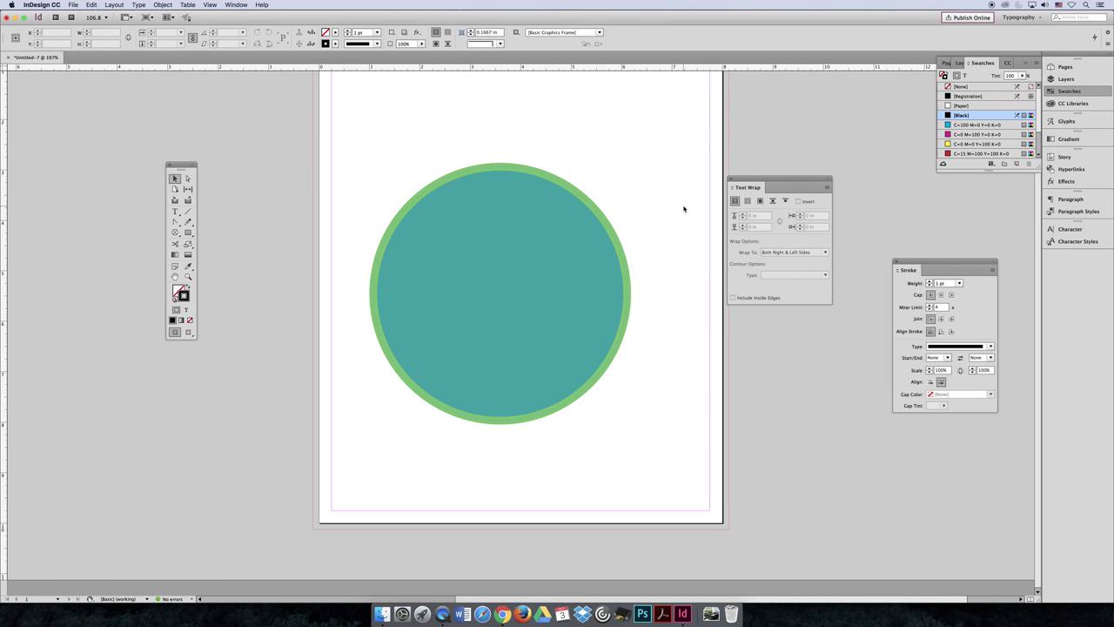
- Type 'HAPPY BIRTHDAY!' on a path along the circle's left edge
left_click_drag(527, 249, 547, 237)
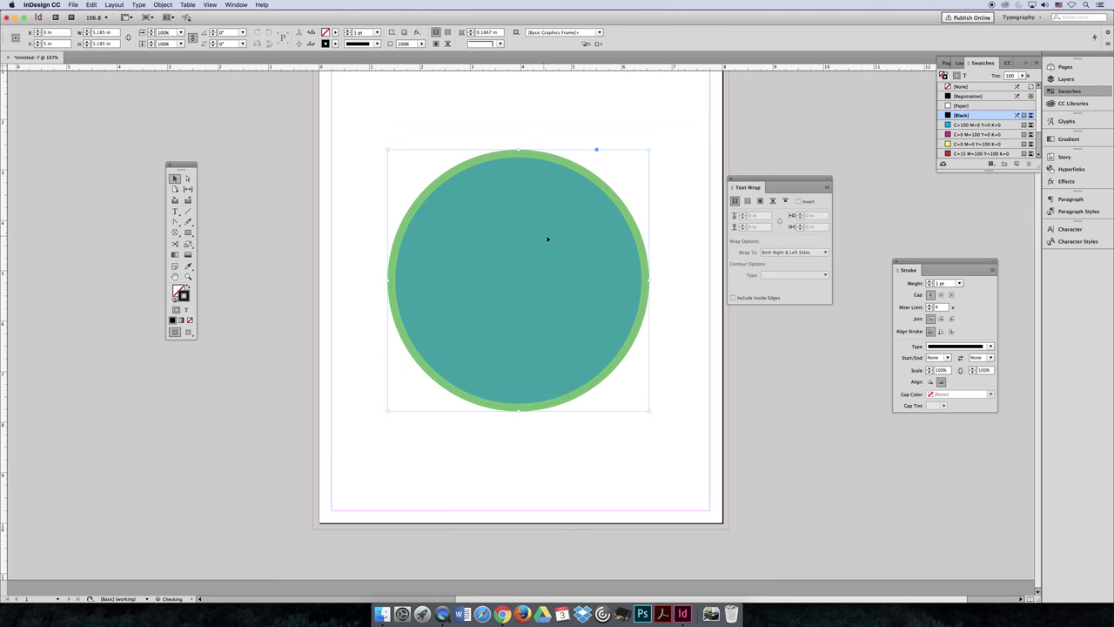
left_click_drag(175, 211, 207, 223)
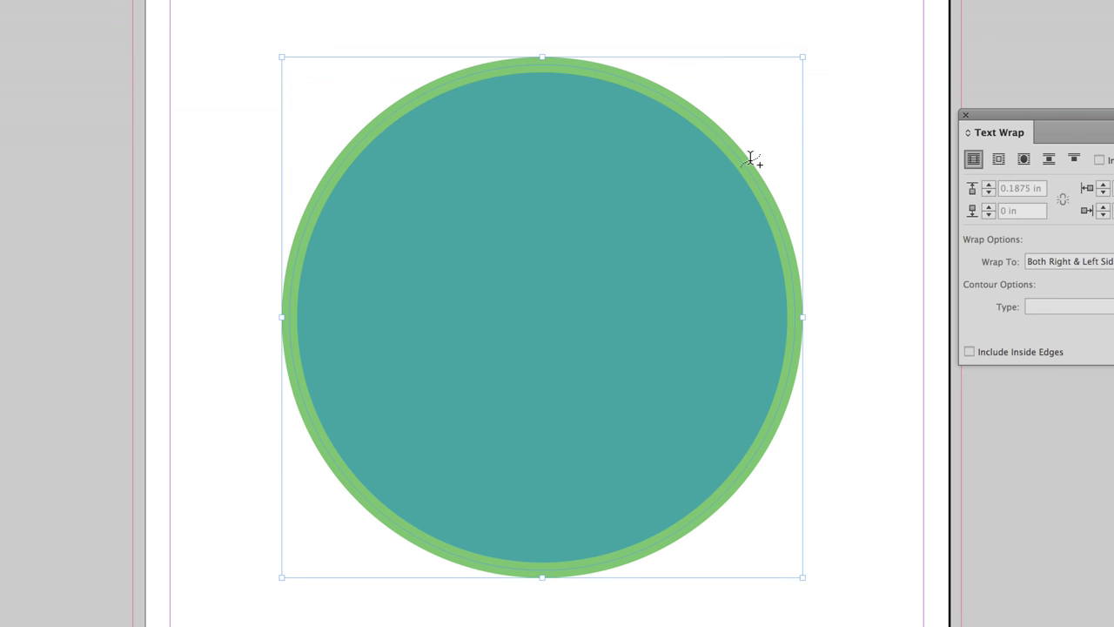
left_click(289, 311)
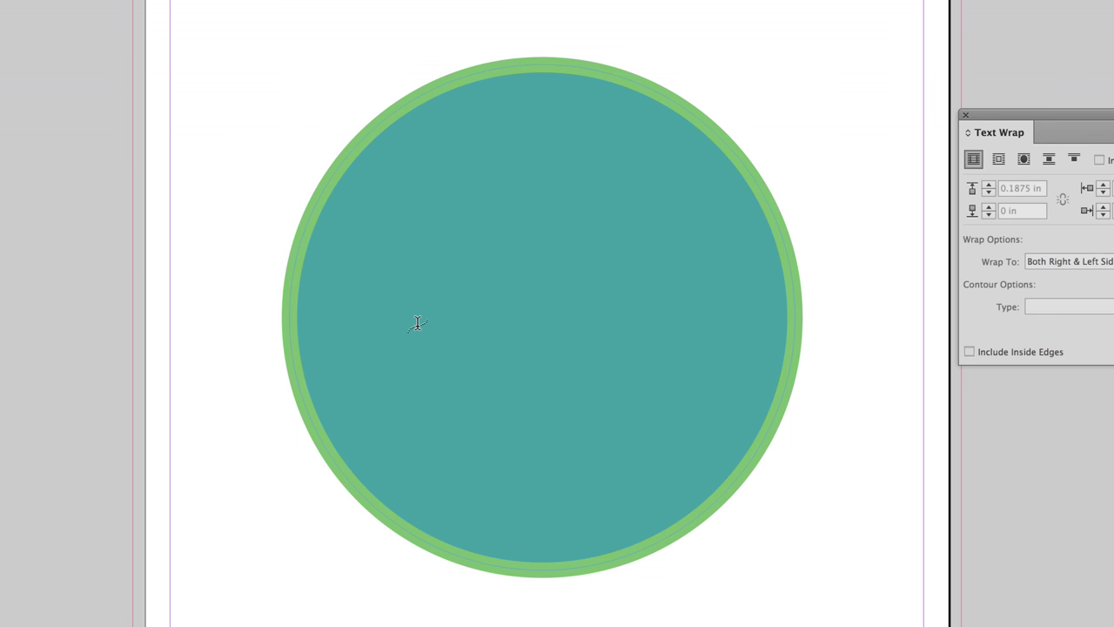
type("HAPPY BIRTH")
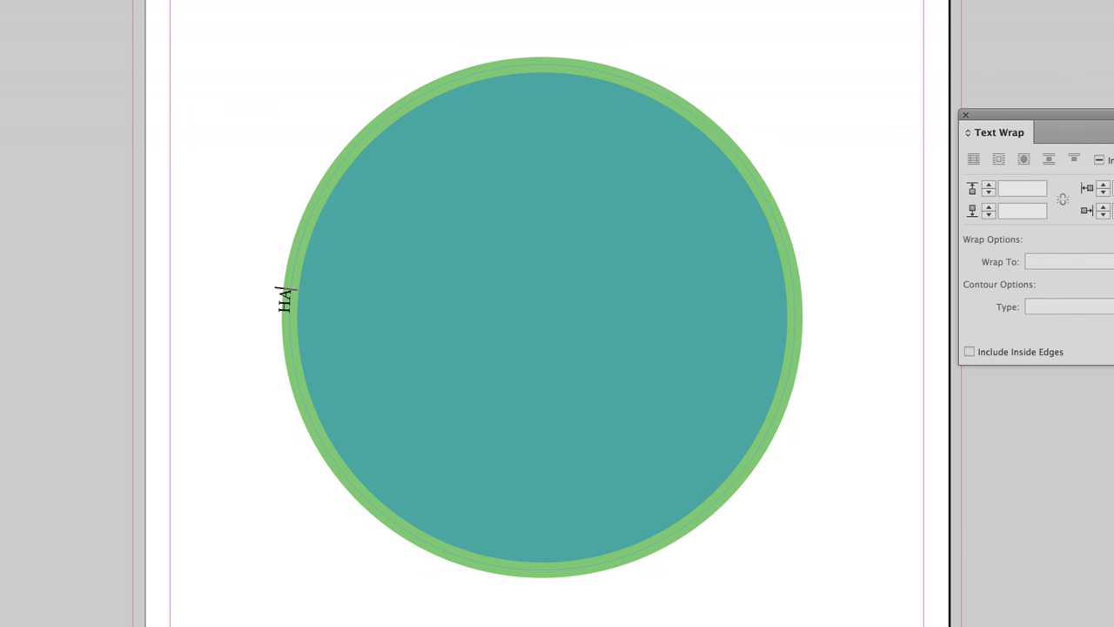
type("DAY!")
- Set the curved greeting's font size to 36 pt
key("ctrl+a")
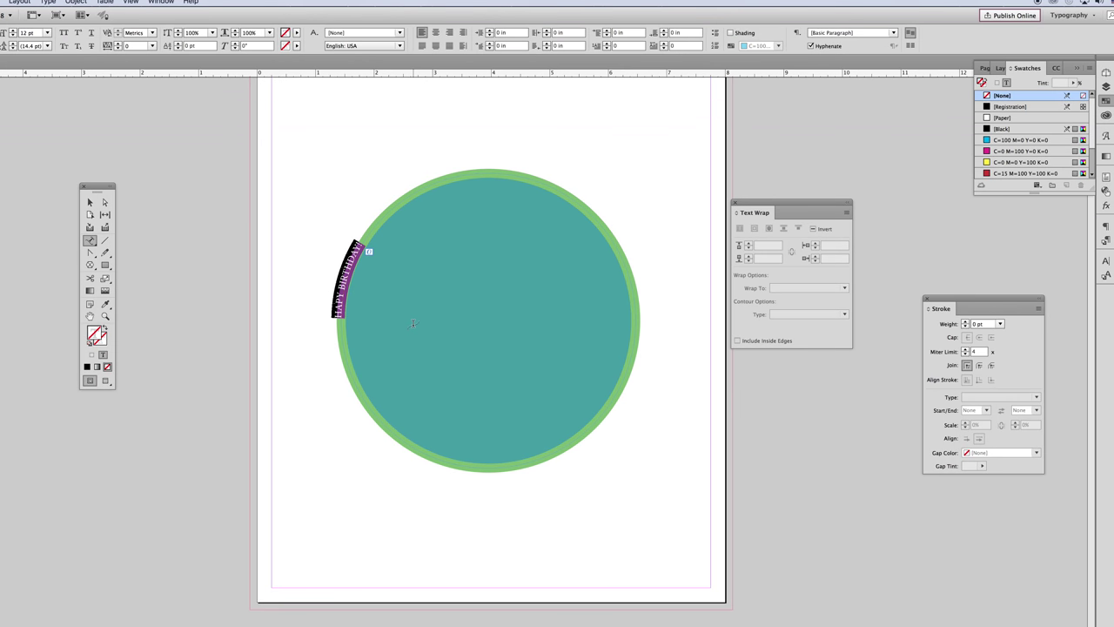
left_click(31, 32)
type("36")
key("Return")
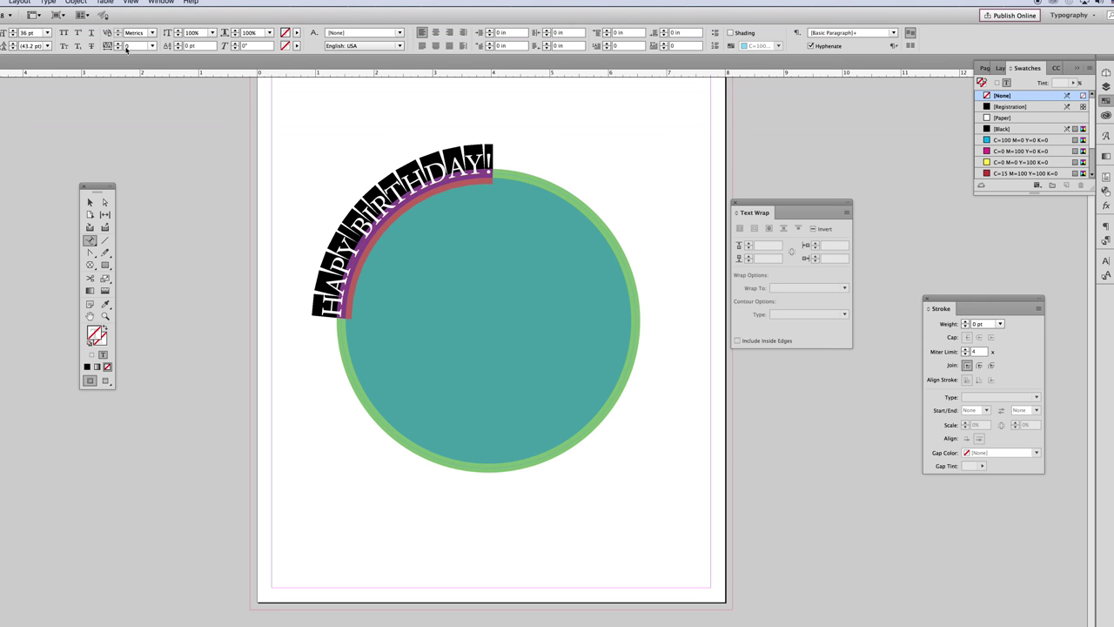
left_click(90, 202)
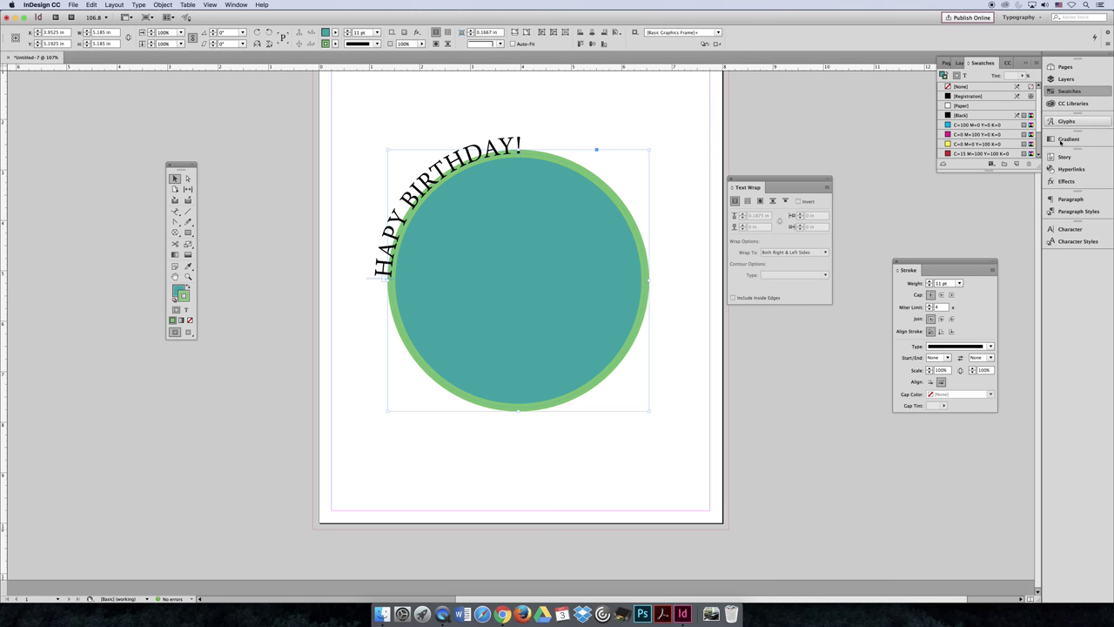
- Set the circle's green stroke to Align Stroke to Inside, undoing and reapplying it
mouse_move(926, 265)
left_mouse_down()
mouse_move(671, 156)
mouse_move(699, 174)
left_mouse_up()
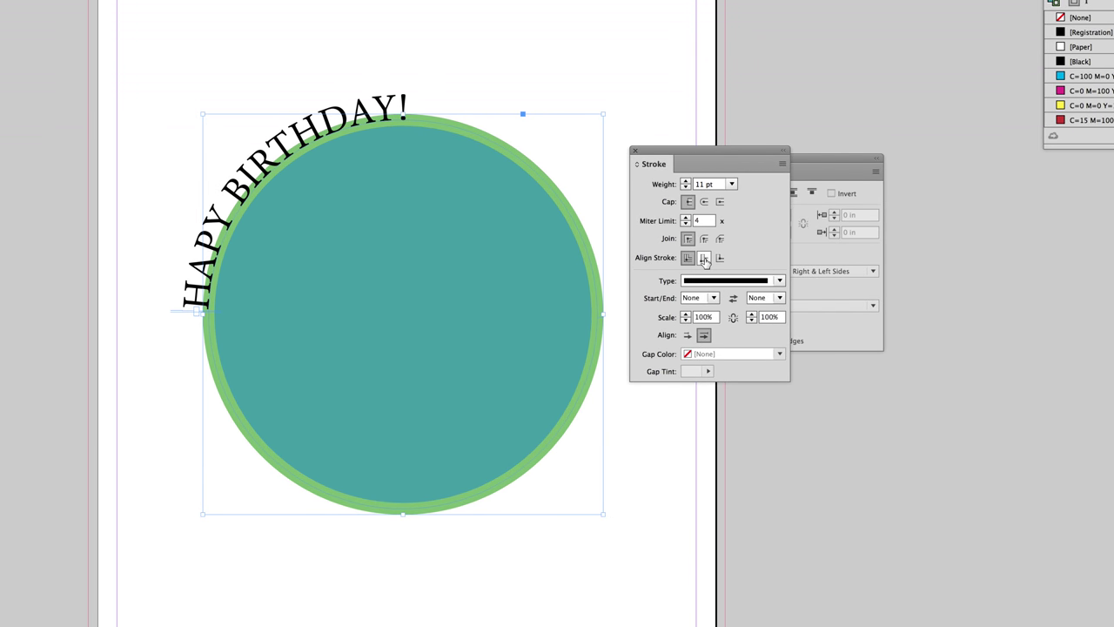
left_click(704, 258)
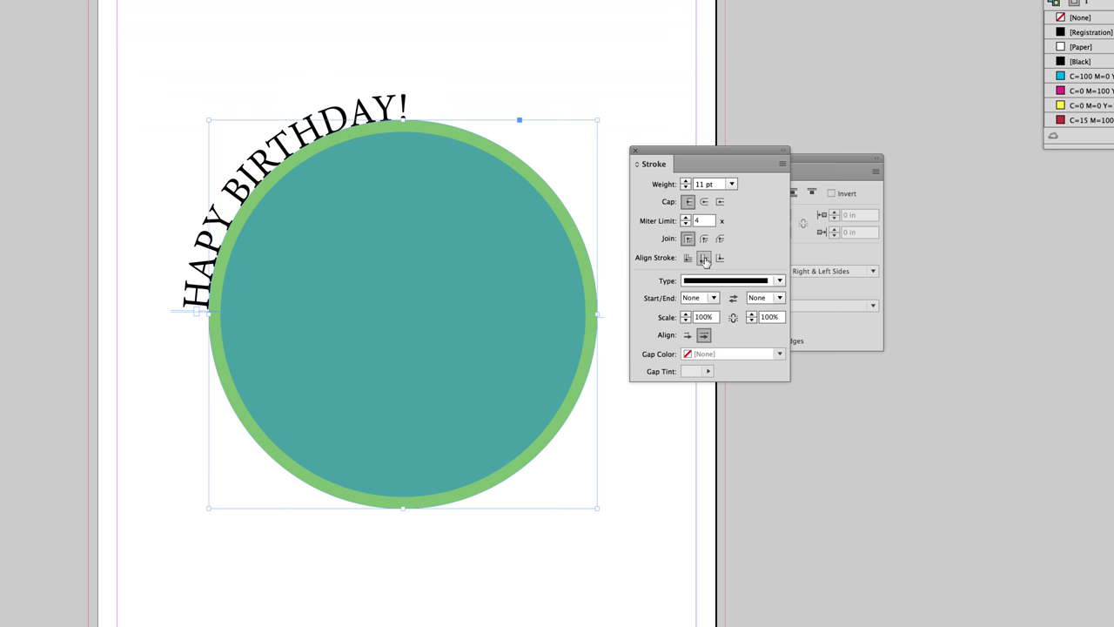
left_click(144, 398)
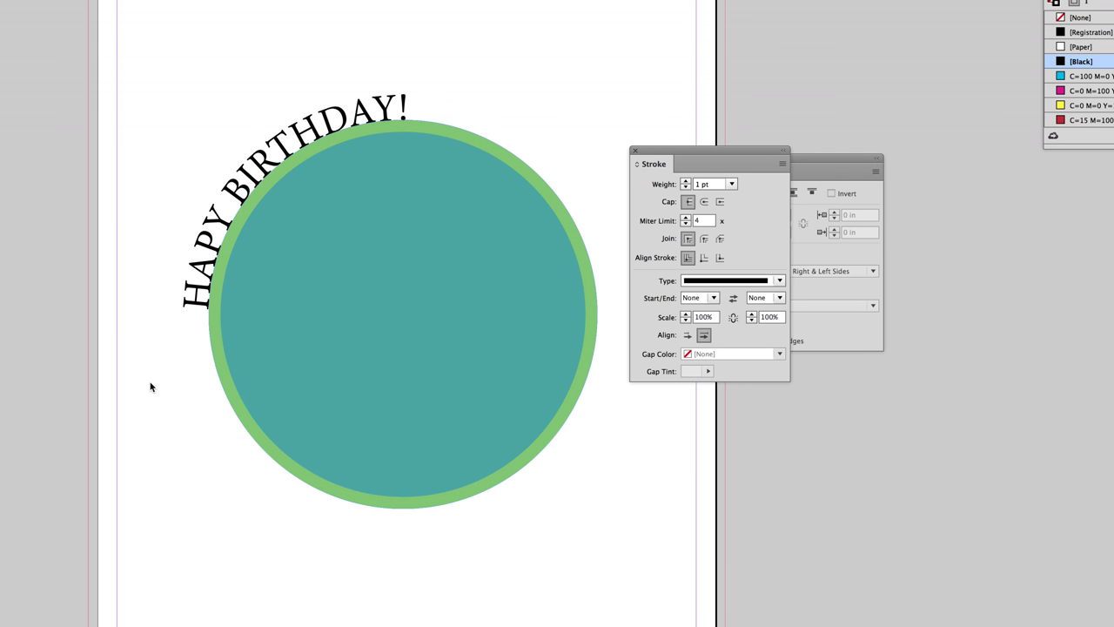
key("super+z")
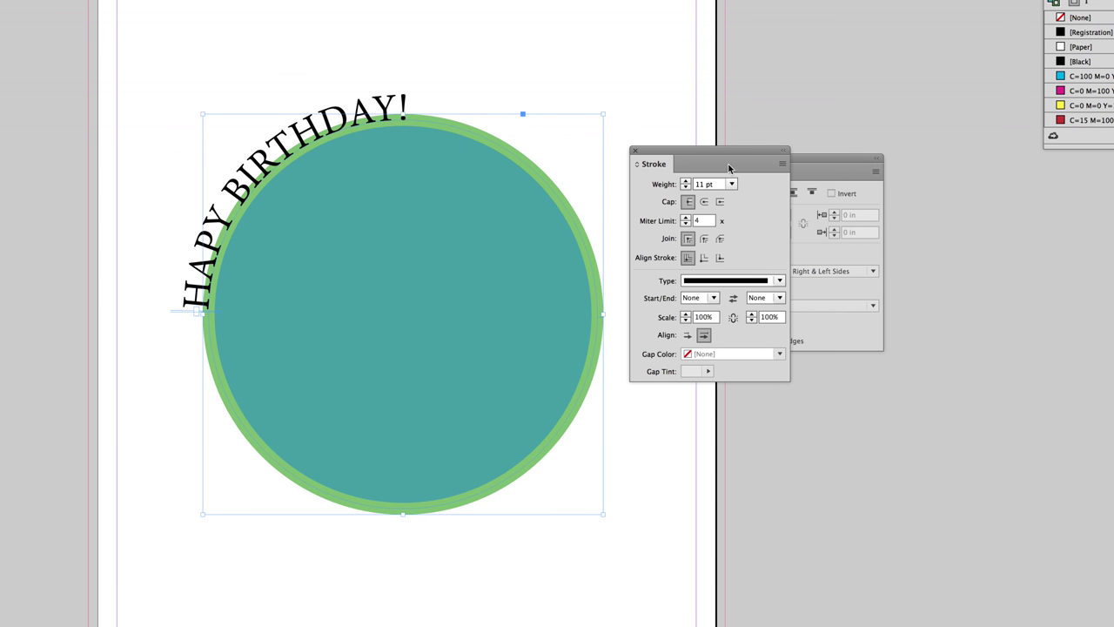
left_click(704, 258)
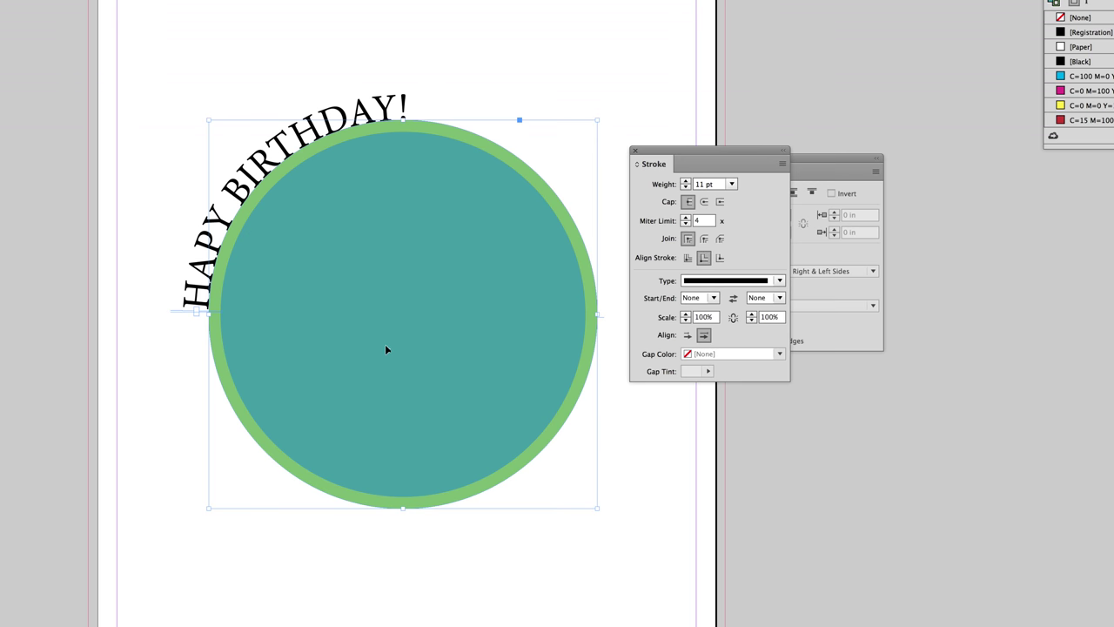
left_click(206, 259)
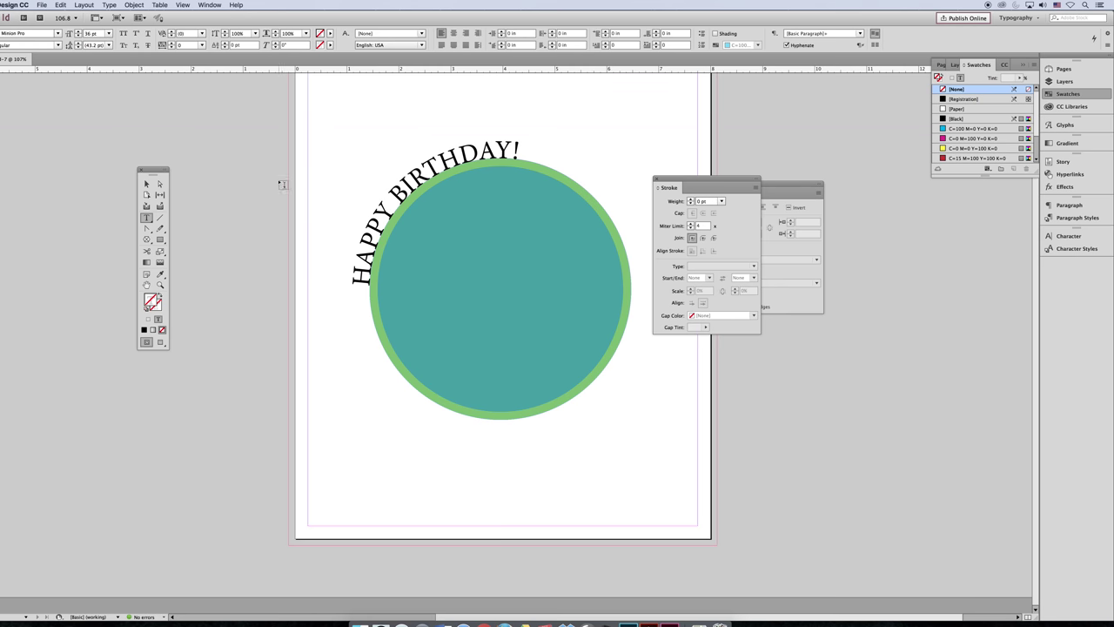
key("Escape")
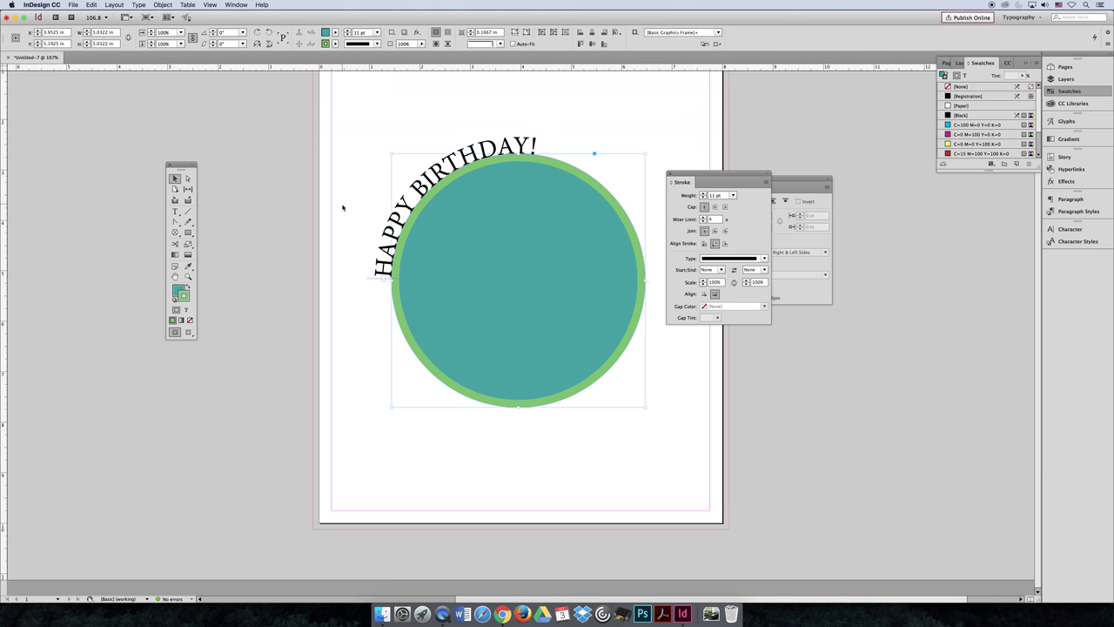
- With Direct Selection, drag the greeting's start bracket up so it arches across the top
left_click(188, 177)
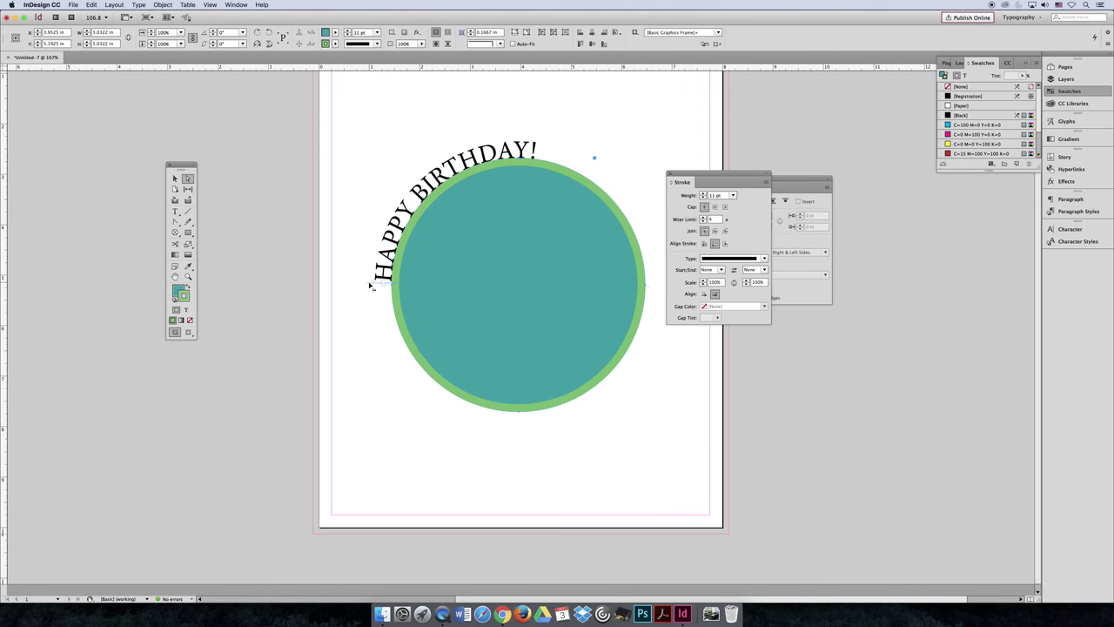
key("XF86MonBrightnessUp")
key("XF86MonBrightnessUp")
key("XF86MonBrightnessUp")
key("XF86MonBrightnessUp")
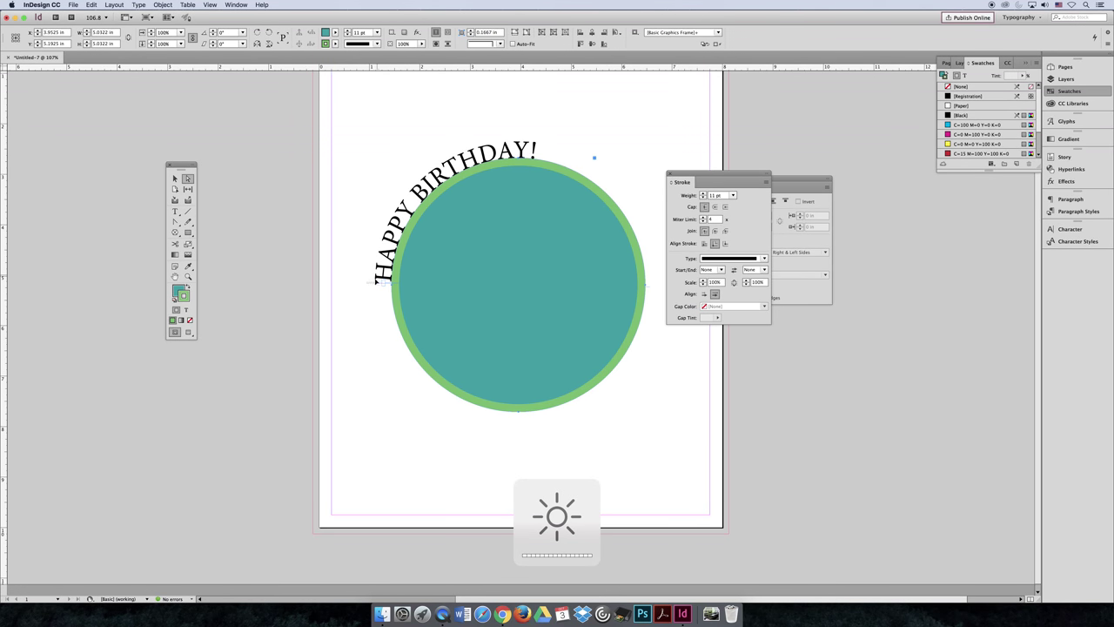
left_click_drag(385, 243, 416, 194)
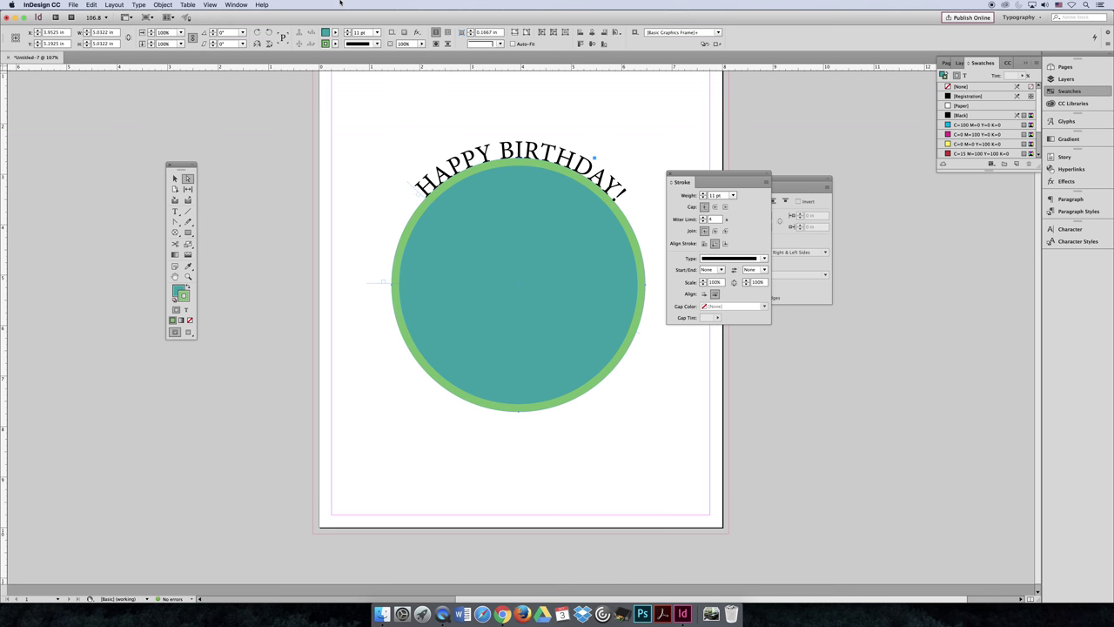
left_click(139, 4)
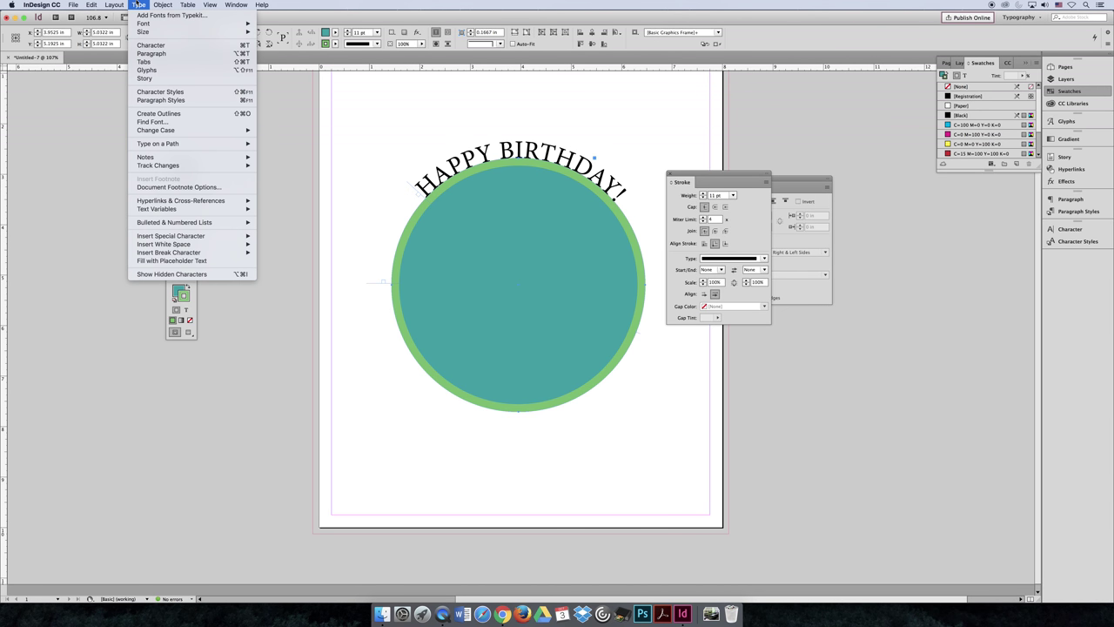
mouse_move(235, 144)
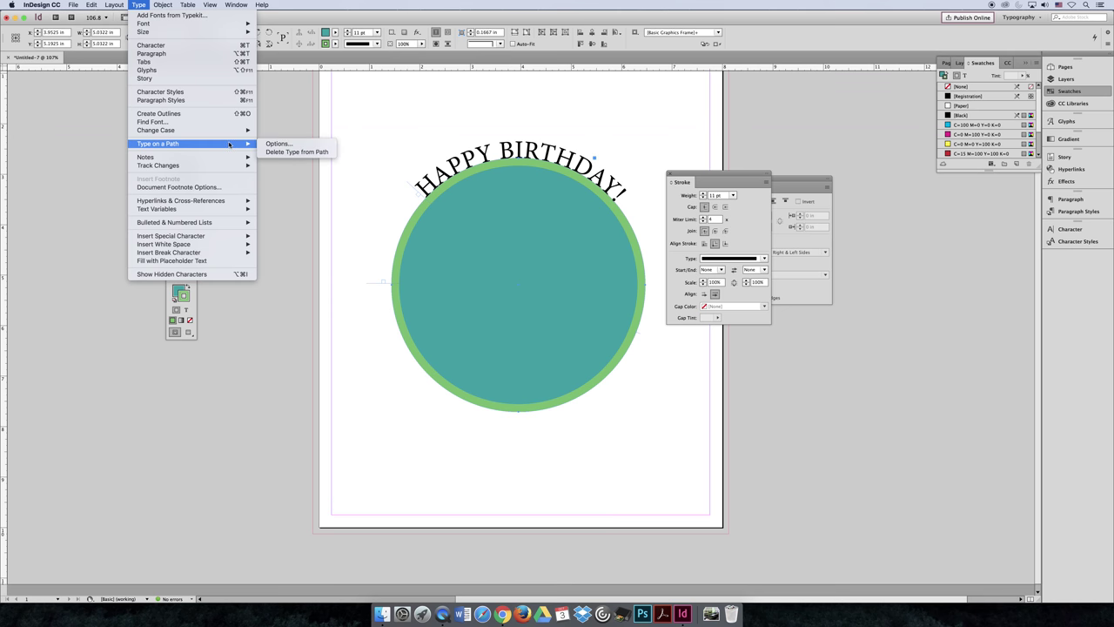
left_click(277, 143)
left_click_drag(281, 220, 460, 357)
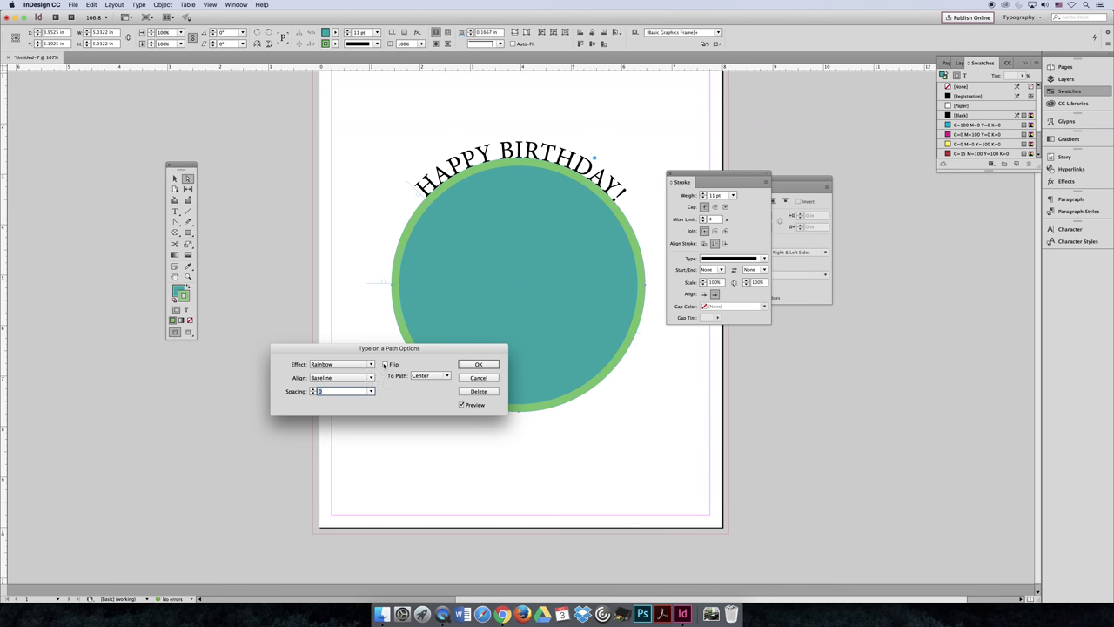
left_click(385, 365)
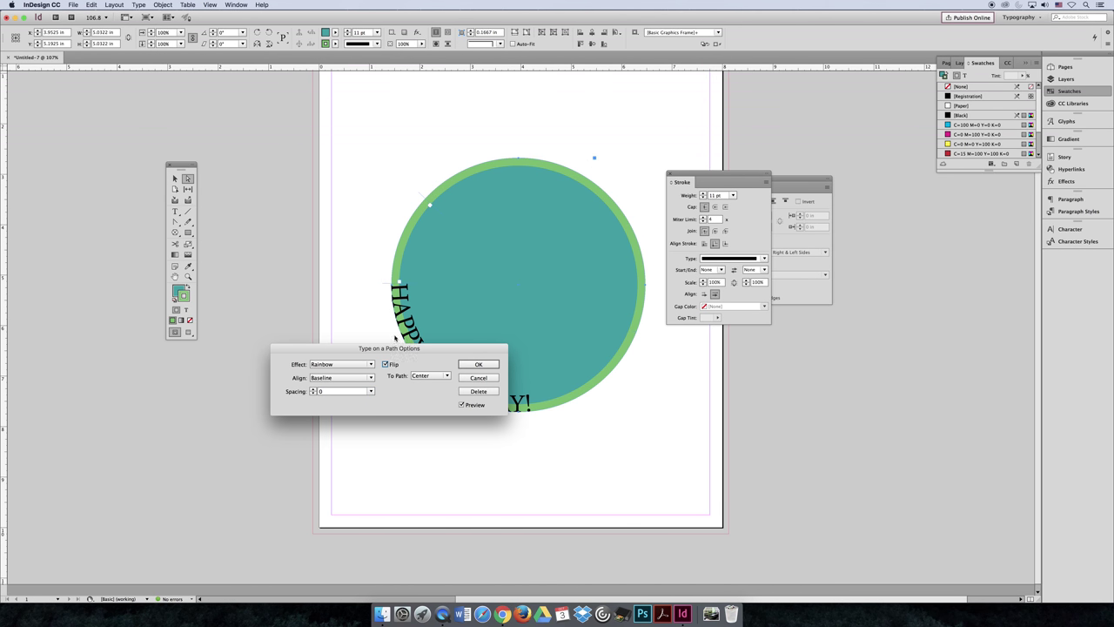
left_click_drag(385, 348, 858, 380)
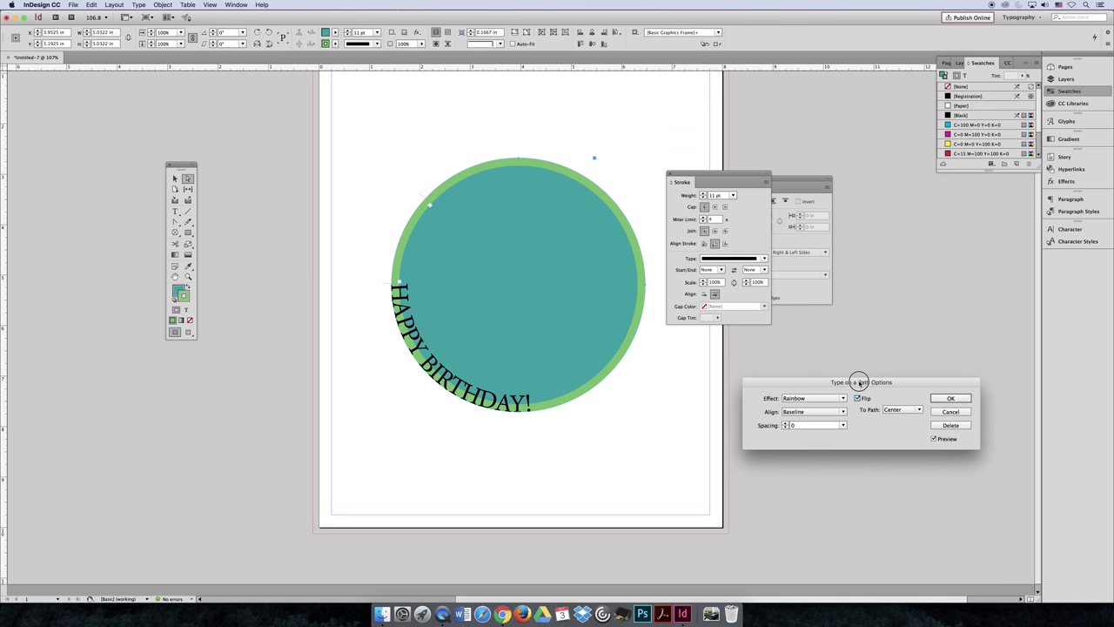
left_click(951, 412)
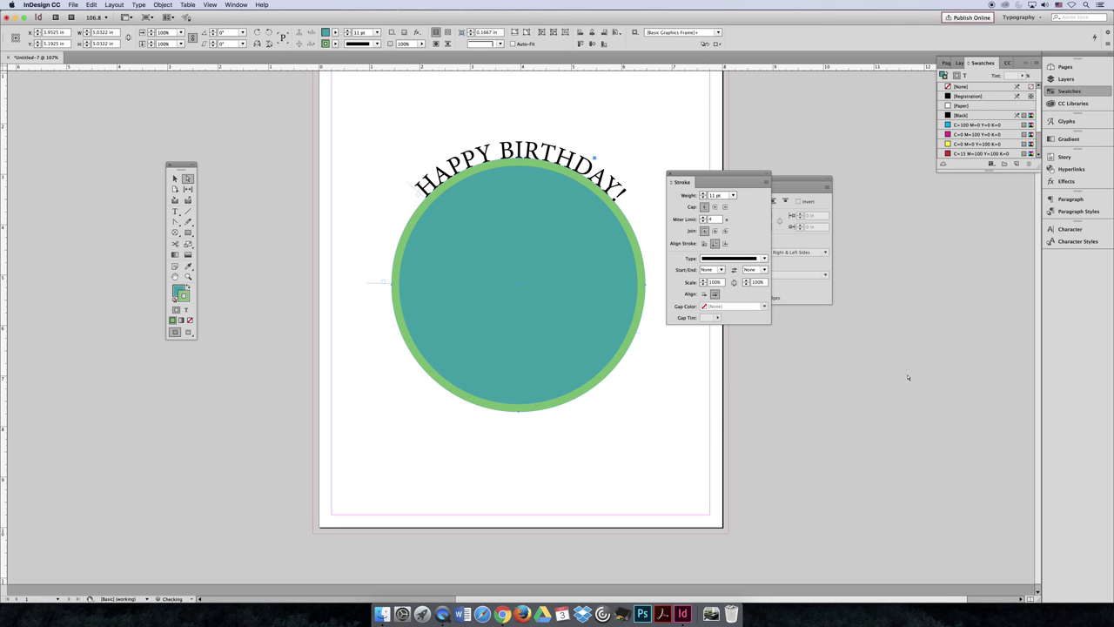
left_click_drag(724, 174, 872, 174)
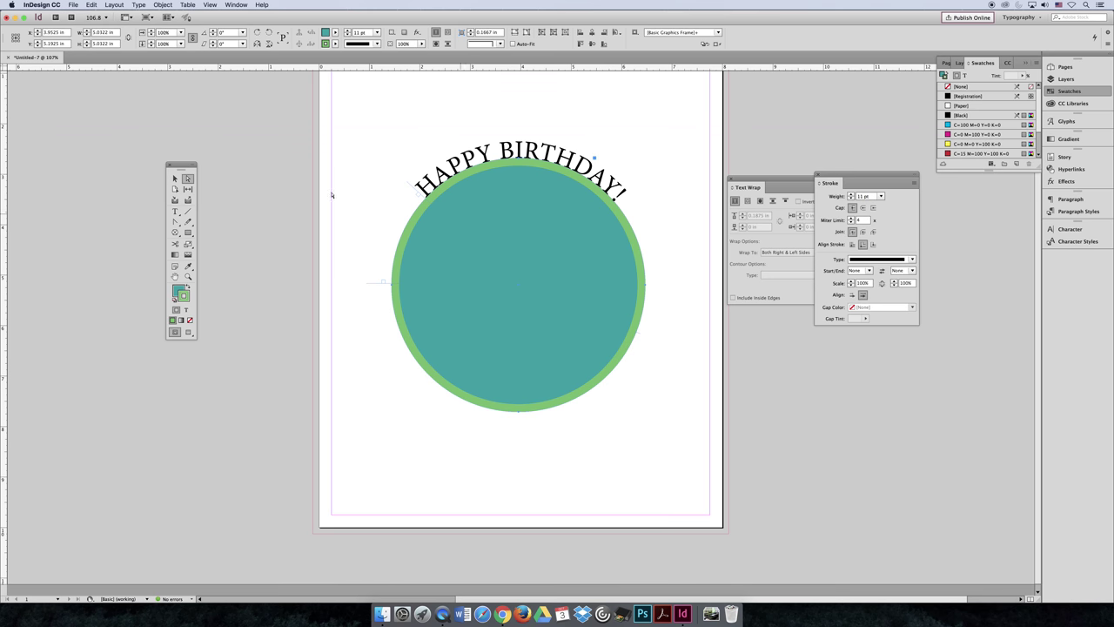
- Duplicate the circle and its text beside the original, tidy the panels, and reposition the left circle
key("v")
left_click_drag(495, 217, 674, 200)
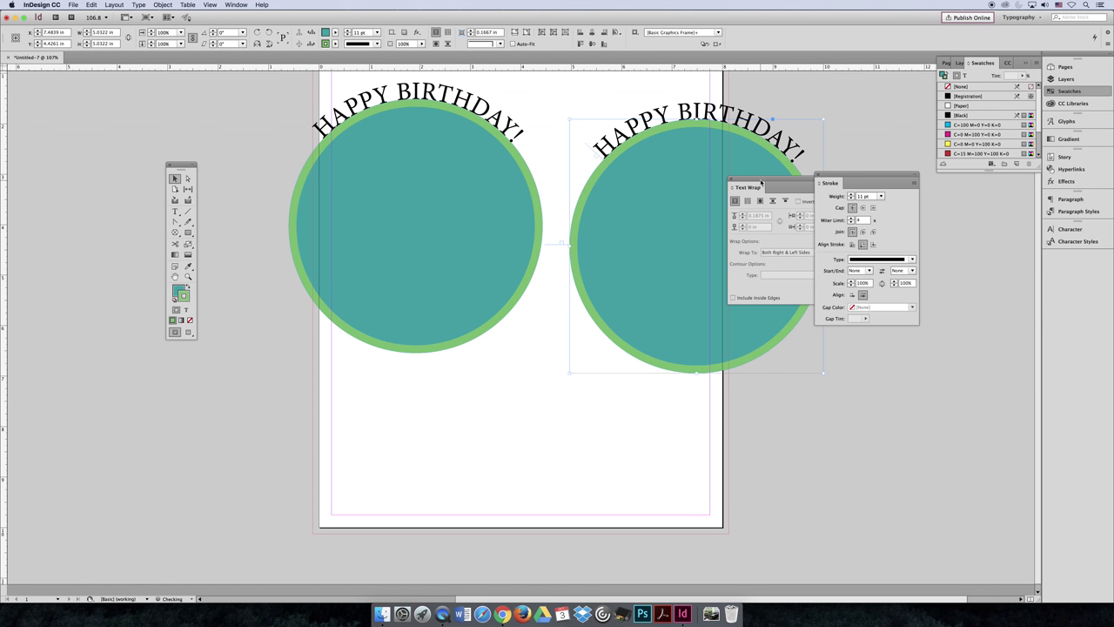
left_click(760, 185)
left_click_drag(760, 184, 1005, 202)
mouse_move(877, 179)
left_mouse_down()
mouse_move(1028, 382)
mouse_move(1050, 384)
left_mouse_up()
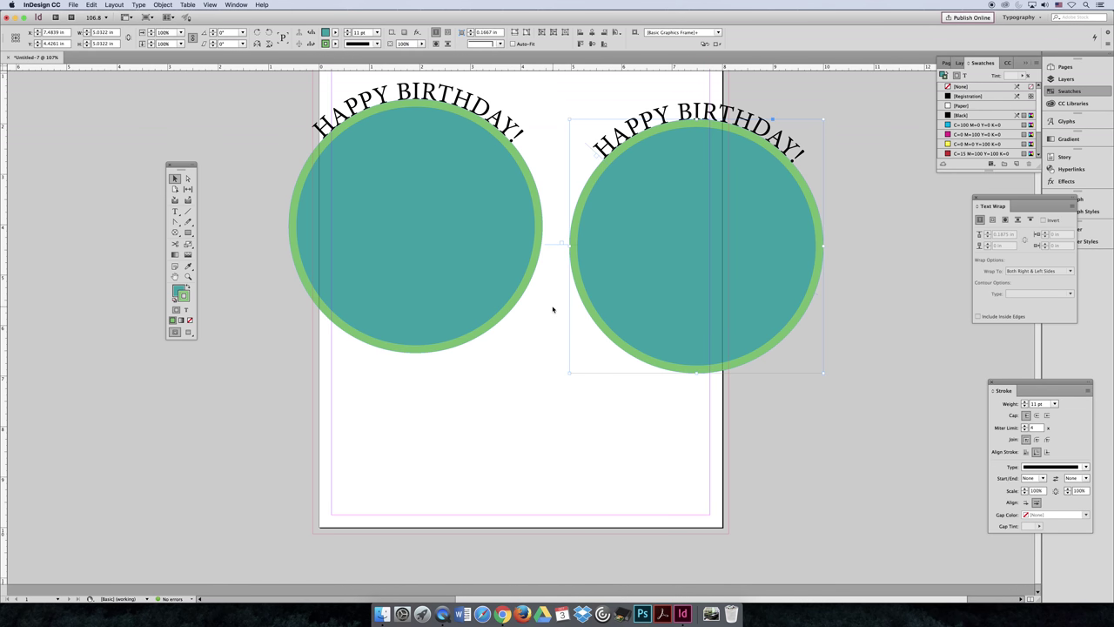
left_click_drag(460, 204, 418, 244)
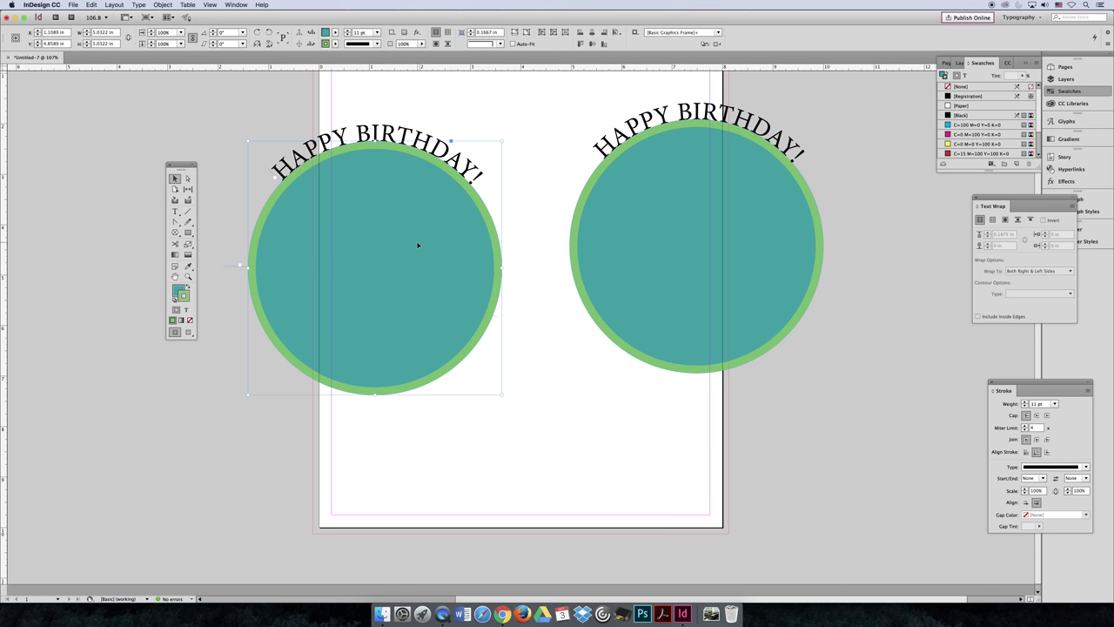
left_click_drag(420, 226, 419, 210)
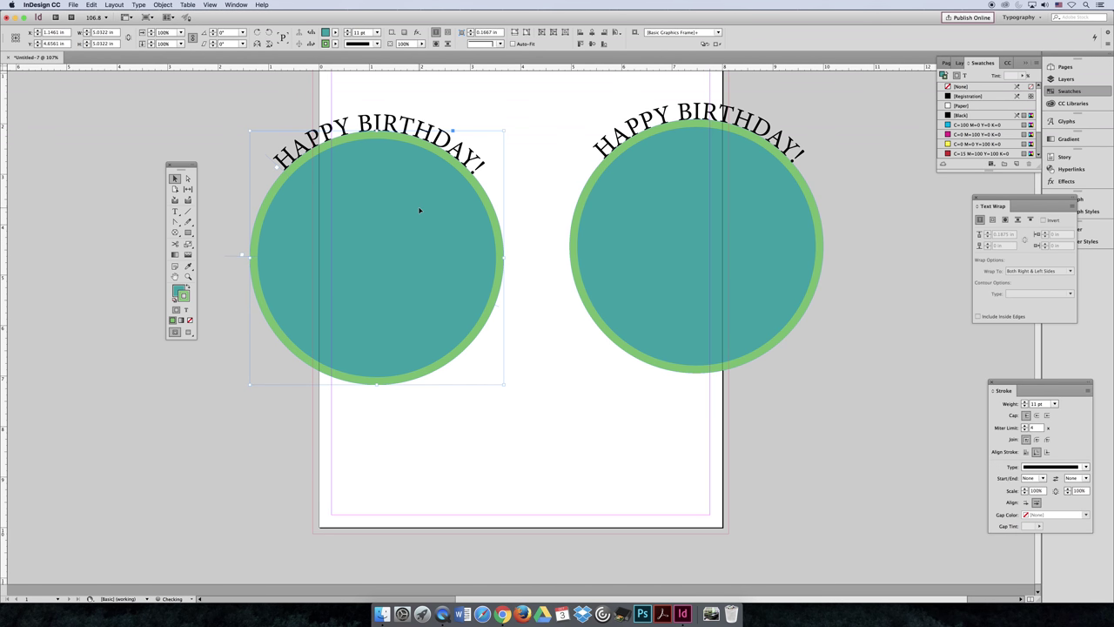
- Set the left circle's greeting to 100 pt
double_click(284, 153)
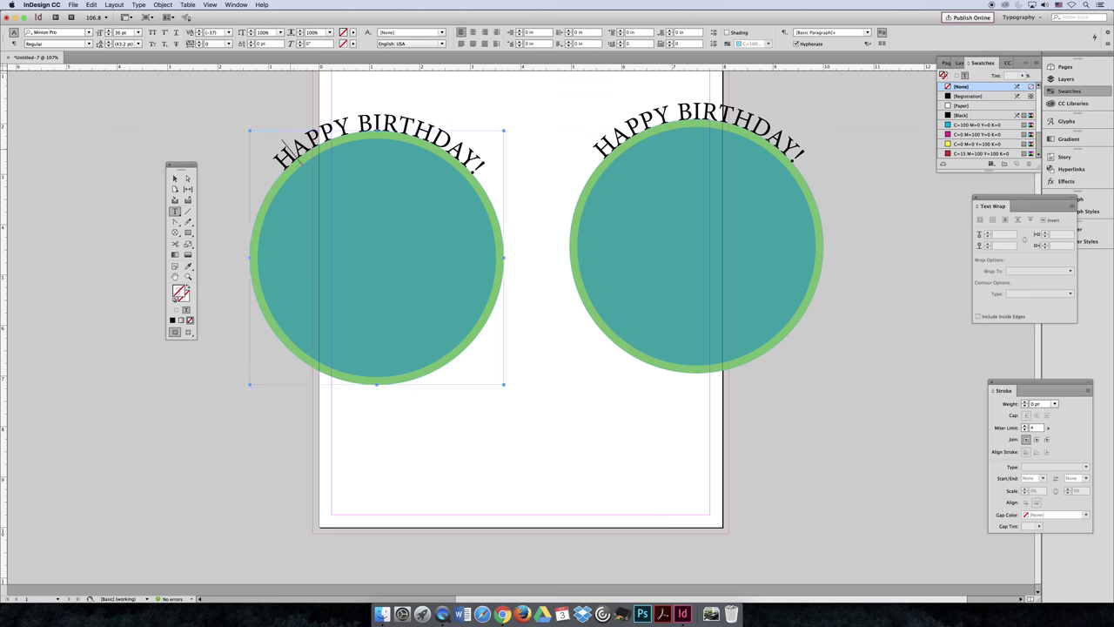
key("super+a")
left_click(124, 33)
type("100")
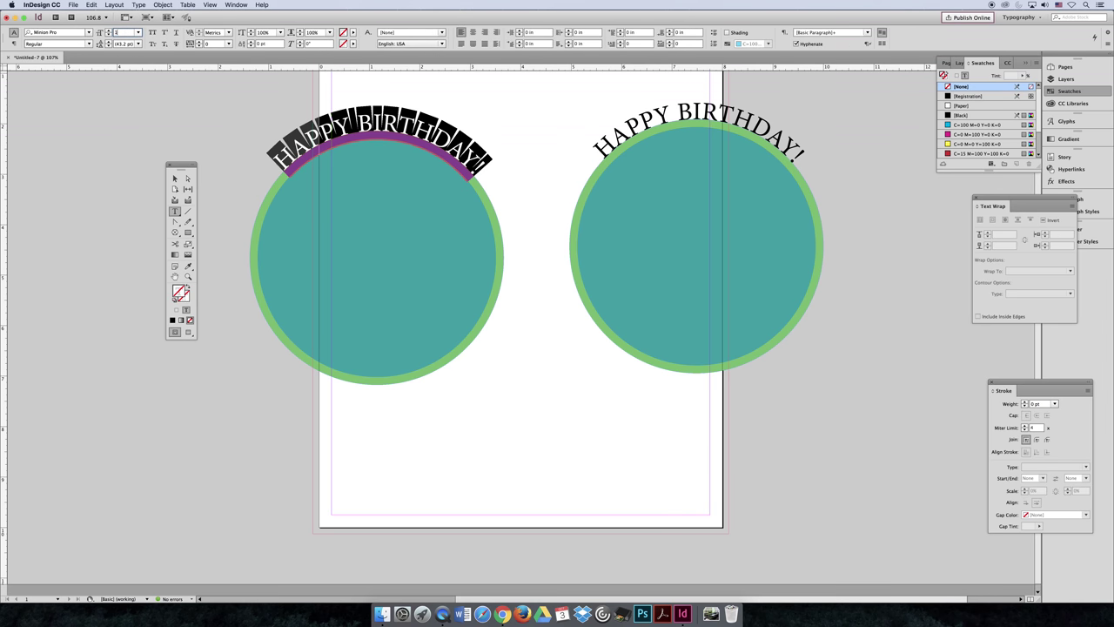
key("Return")
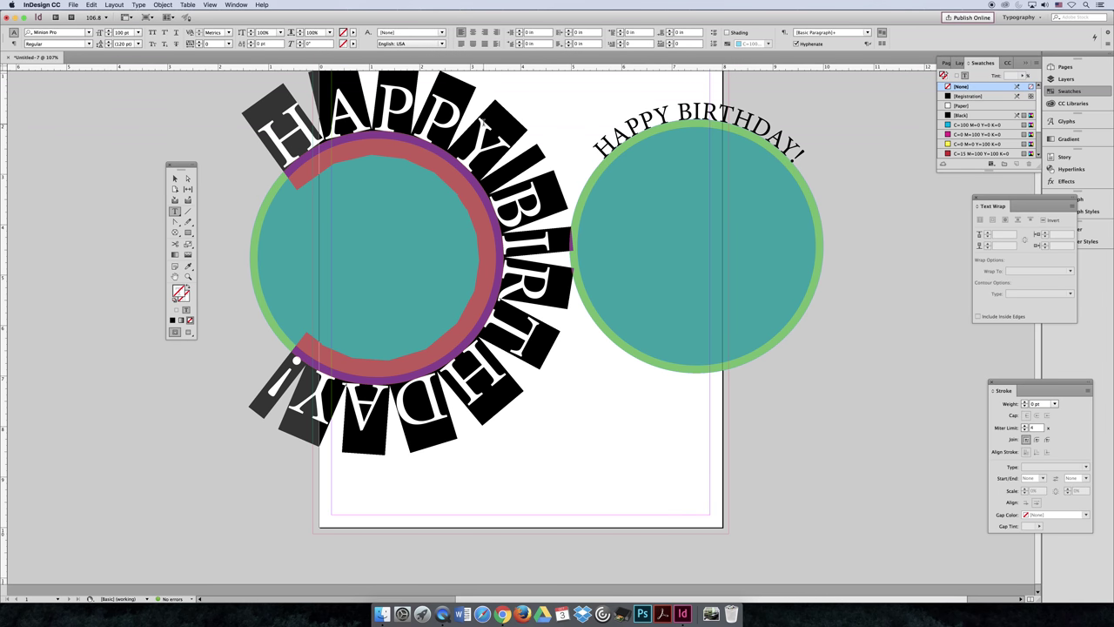
- Set the right circle's greeting font size to 10 pt
left_click(659, 117)
key("super+a")
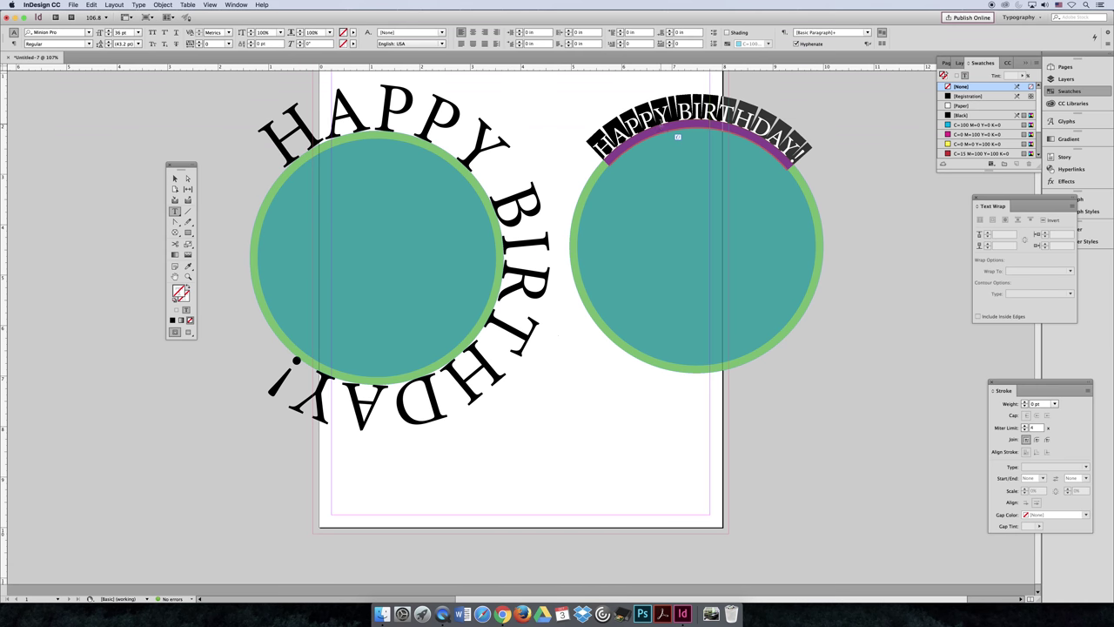
left_click(124, 32)
type("10")
key("Return")
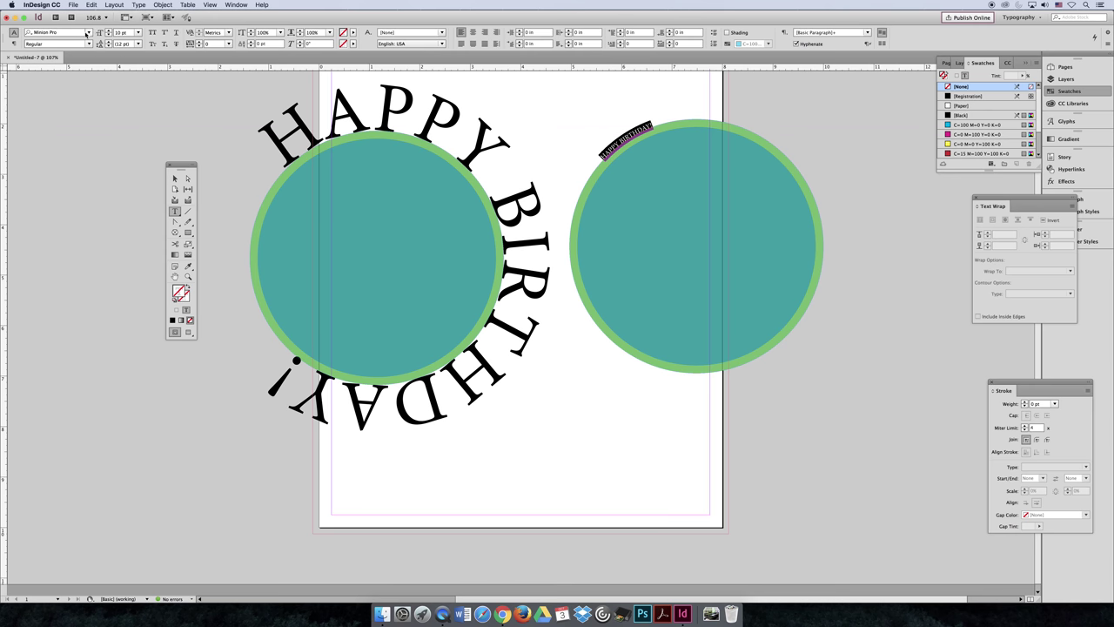
- Correct the right greeting to 100 pt, then delete BIRTHDAY! on the left and HAPPY on the right
type("100")
key("Return")
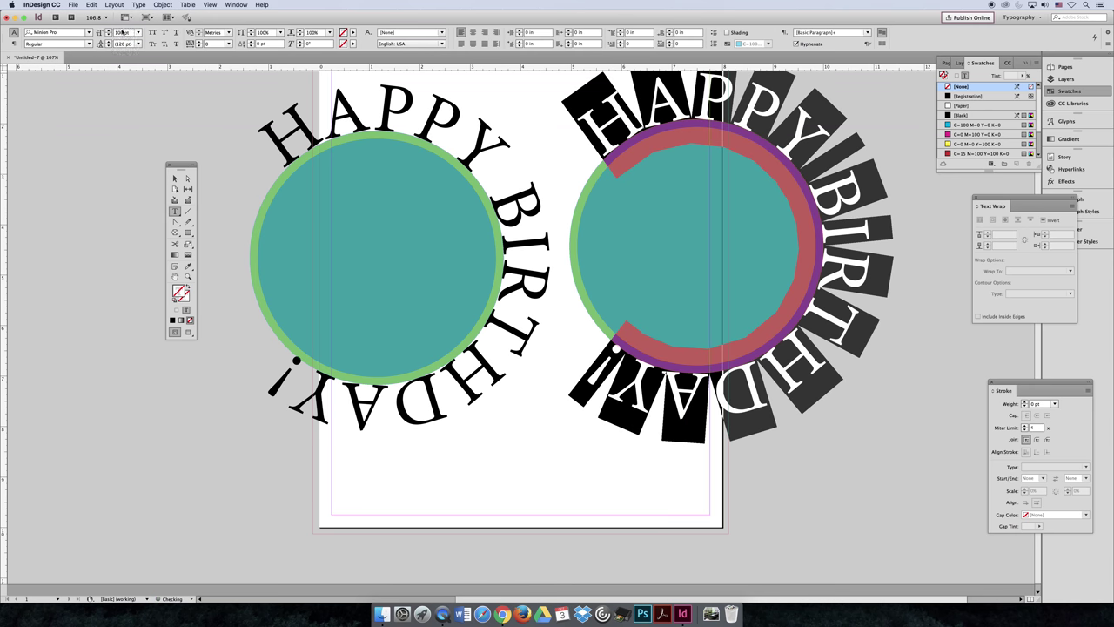
left_click(418, 107)
left_click_drag(500, 179, 206, 385)
key("BackSpace")
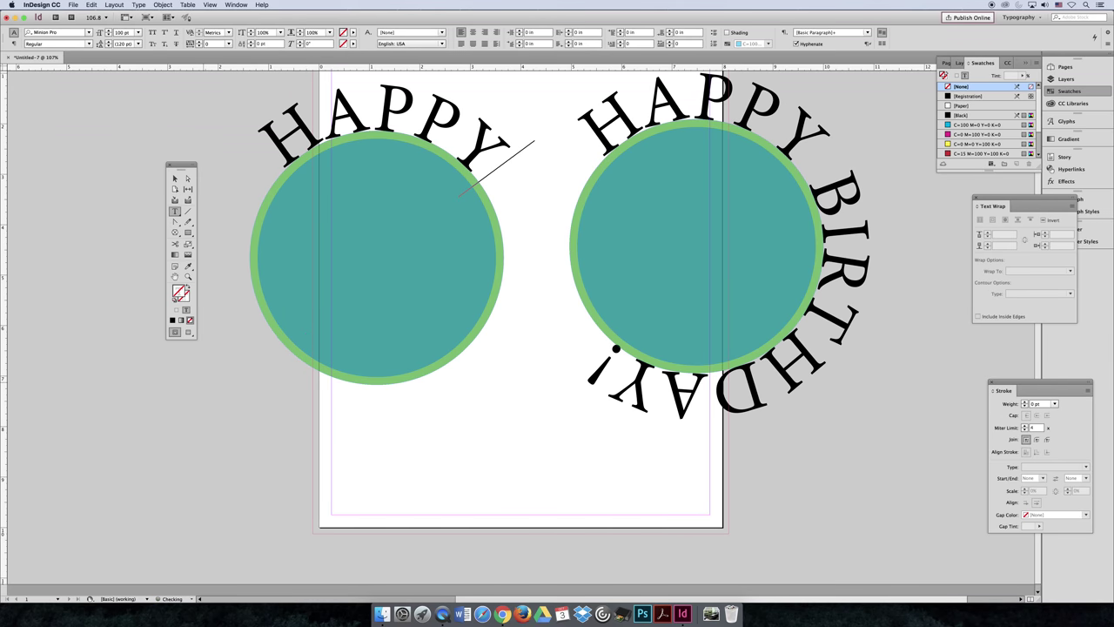
left_click_drag(818, 174, 579, 140)
key("BackSpace")
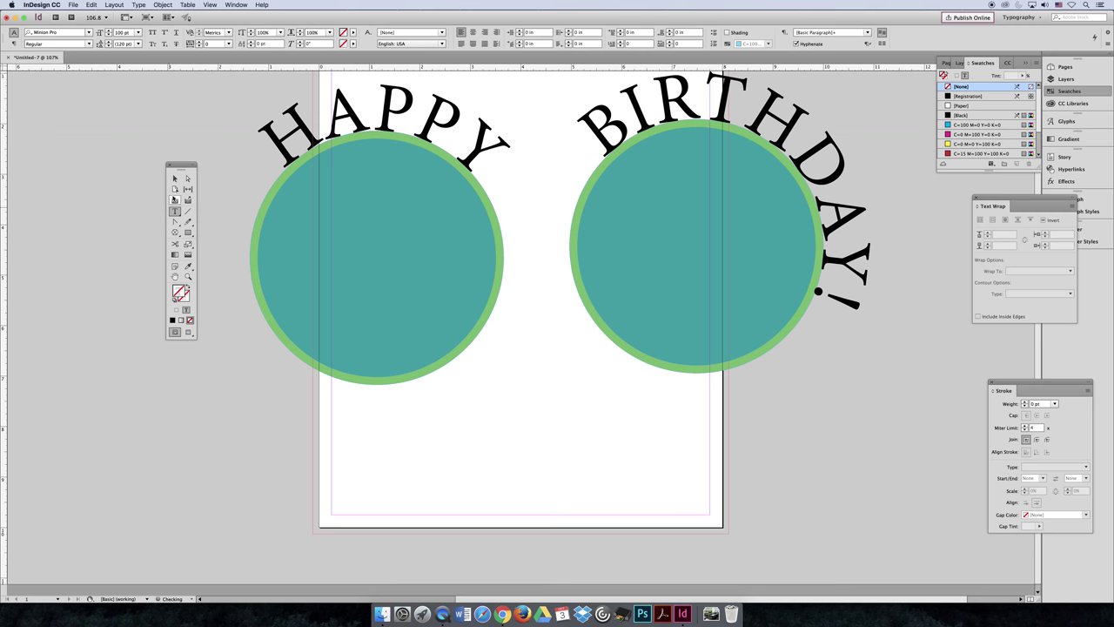
- Drag HAPPY's start bracket to centre it over the left circle
left_click(174, 178)
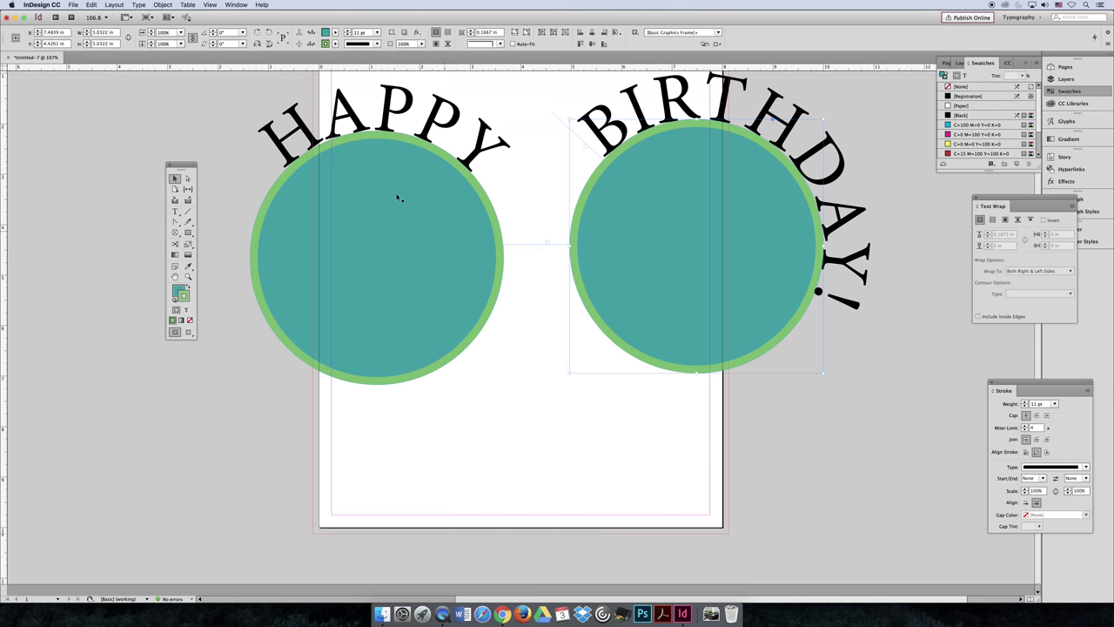
left_click(318, 139)
left_click(188, 178)
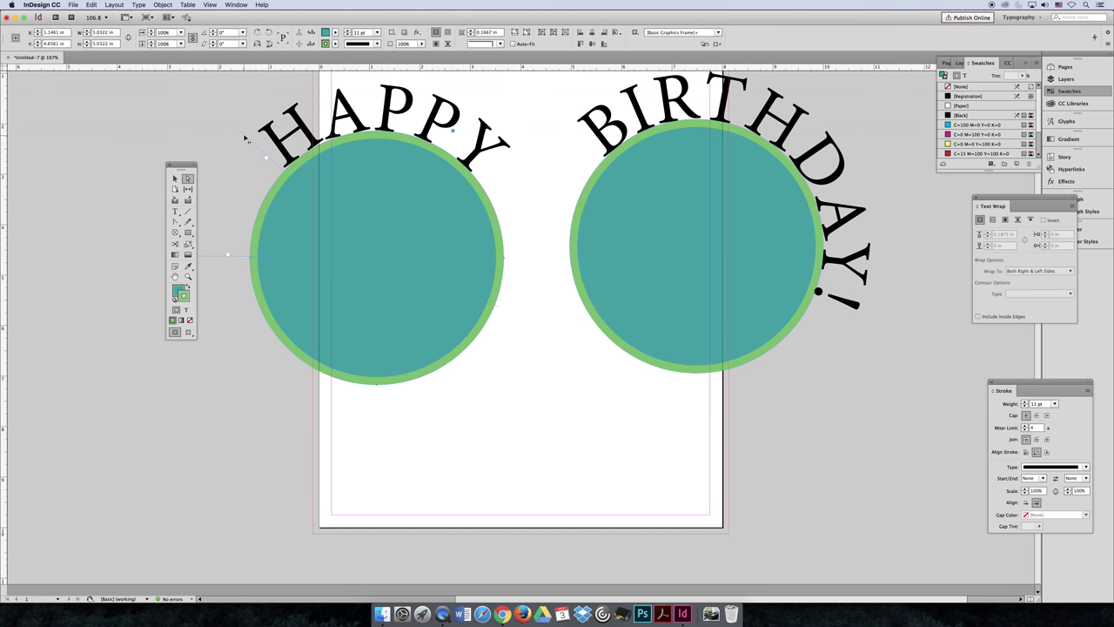
left_click_drag(238, 139, 235, 154)
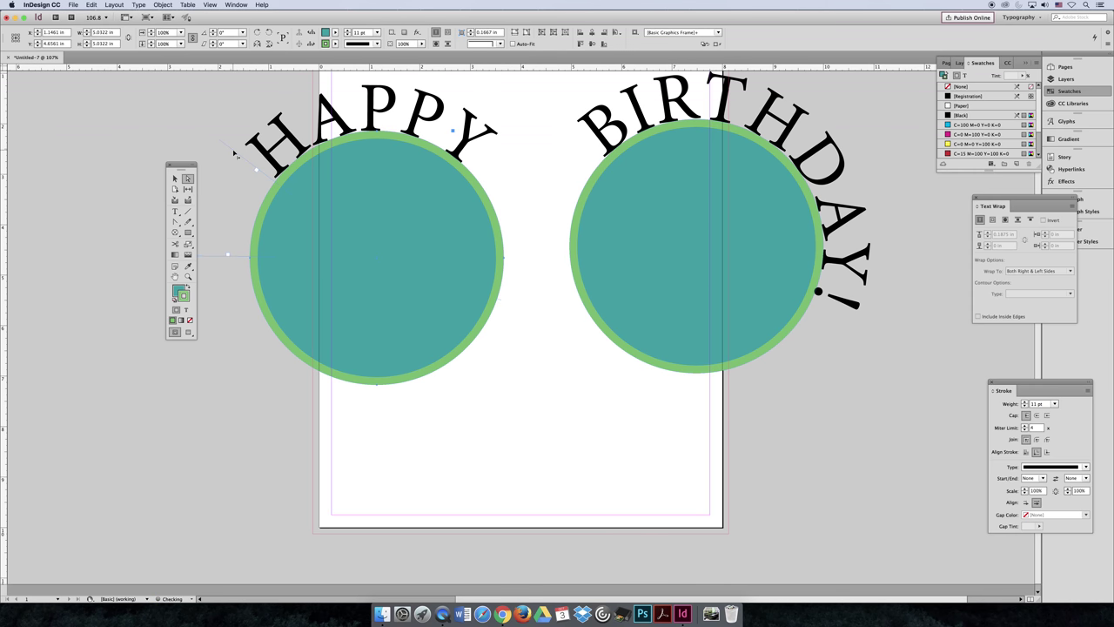
left_click(803, 150)
left_click(138, 5)
- Check Flip in Type on a Path Options so BIRTHDAY! runs along the right circle's bottom
mouse_move(221, 146)
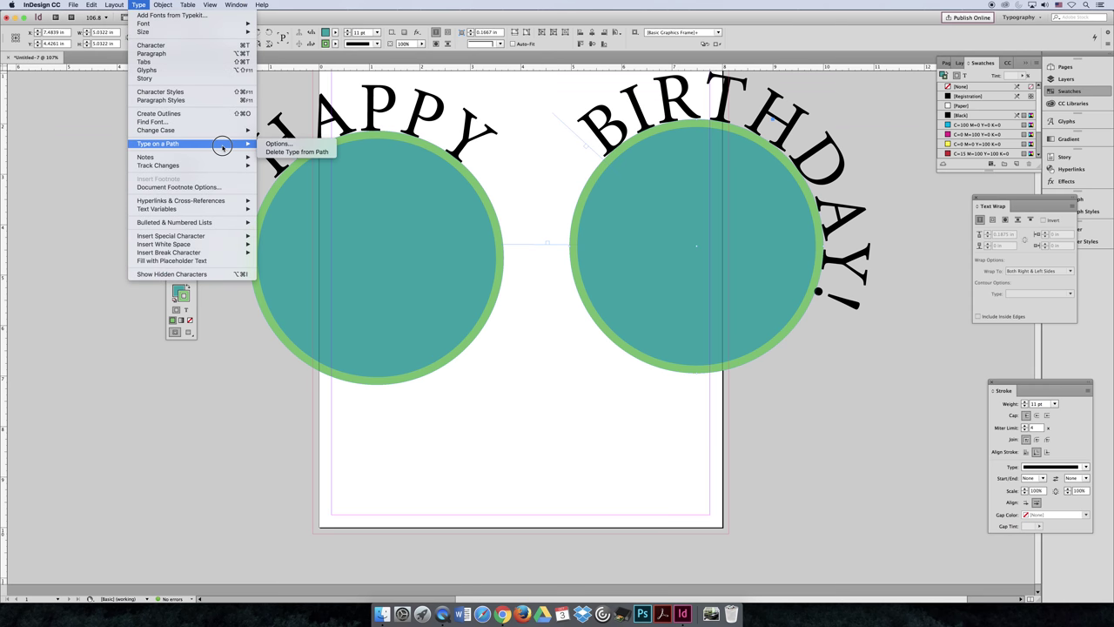
left_click(279, 144)
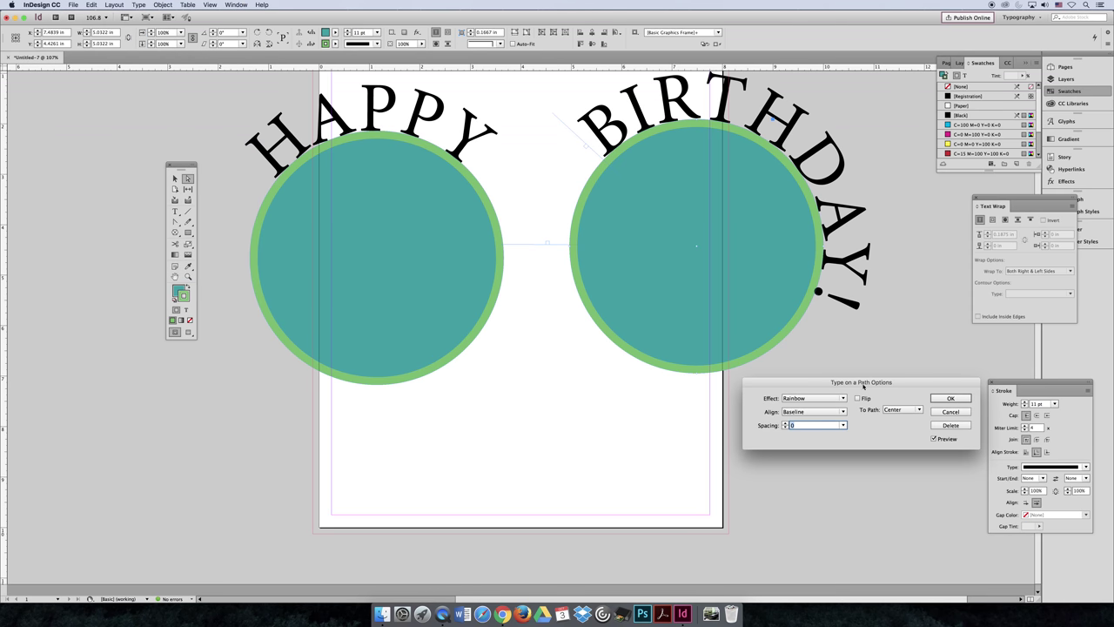
left_click(857, 397)
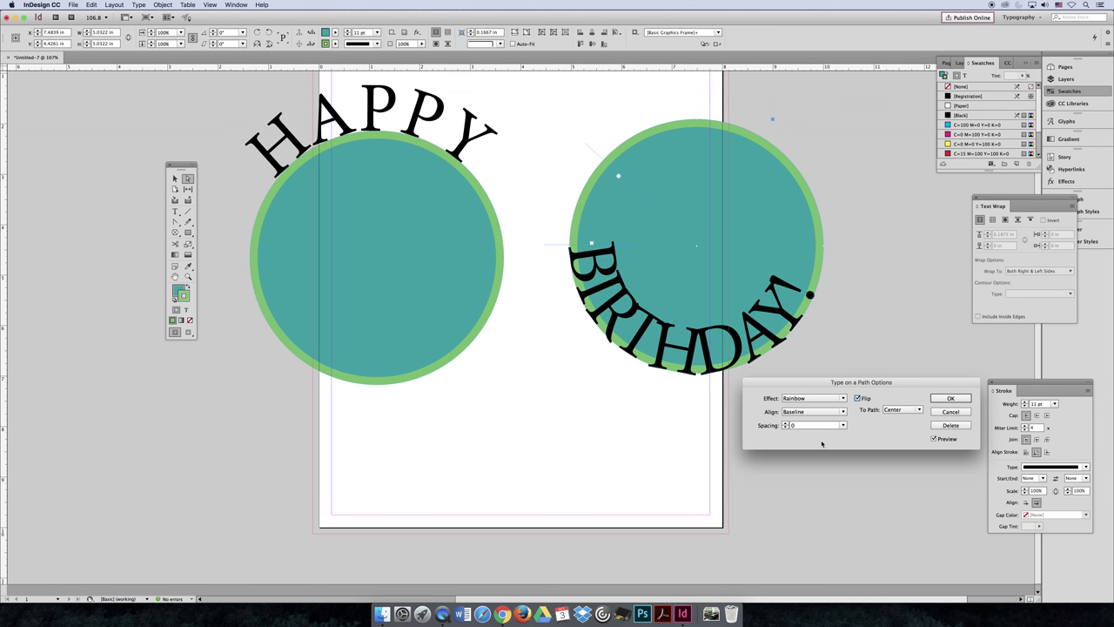
key("Return")
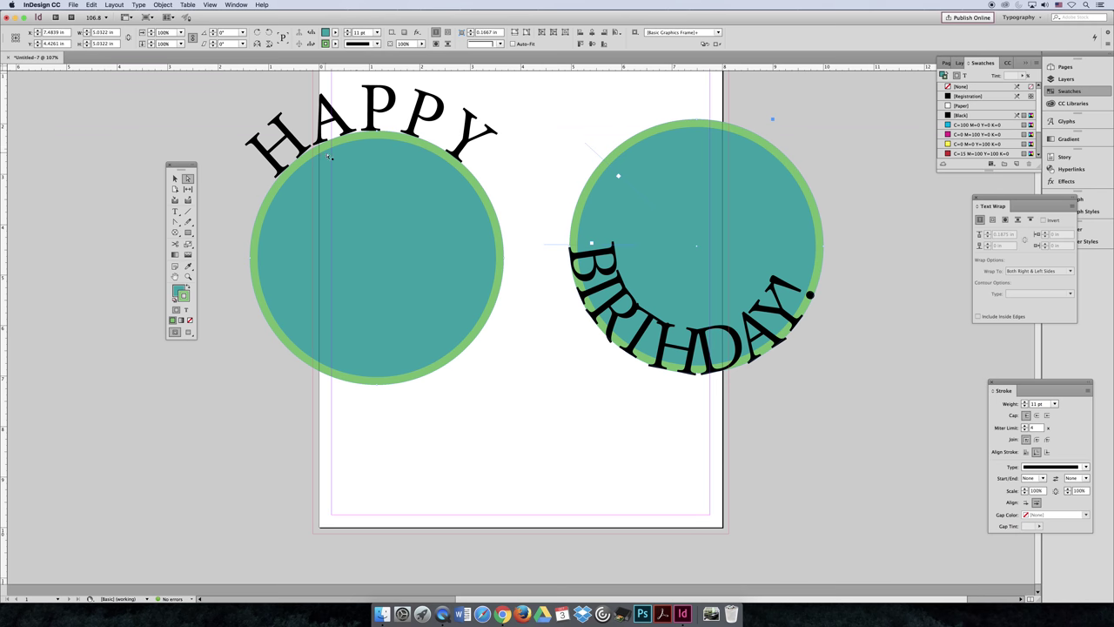
left_click(363, 183)
- Set HAPPY's Type on a Path Align option to Ascender, after briefly trying Descender
left_click(138, 5)
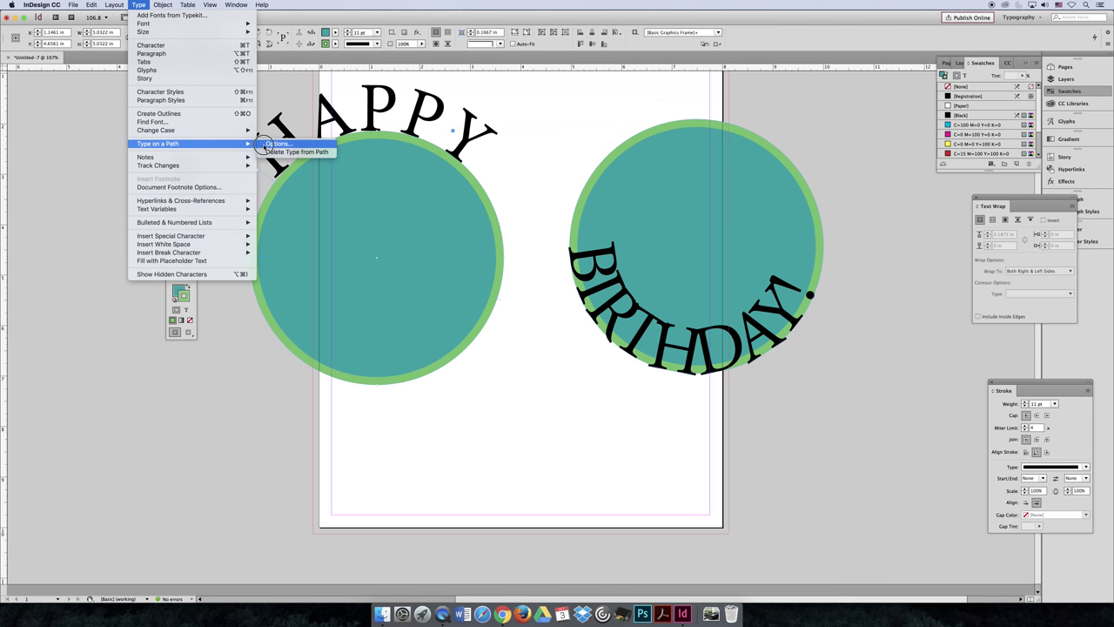
left_click(283, 150)
left_click_drag(765, 380, 613, 388)
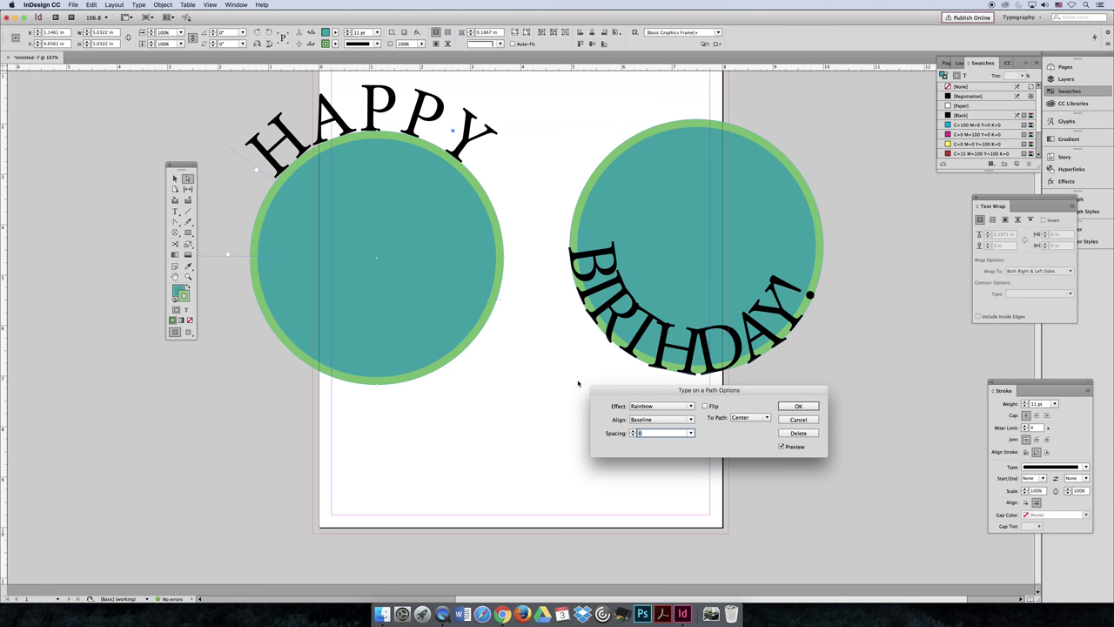
left_click(649, 419)
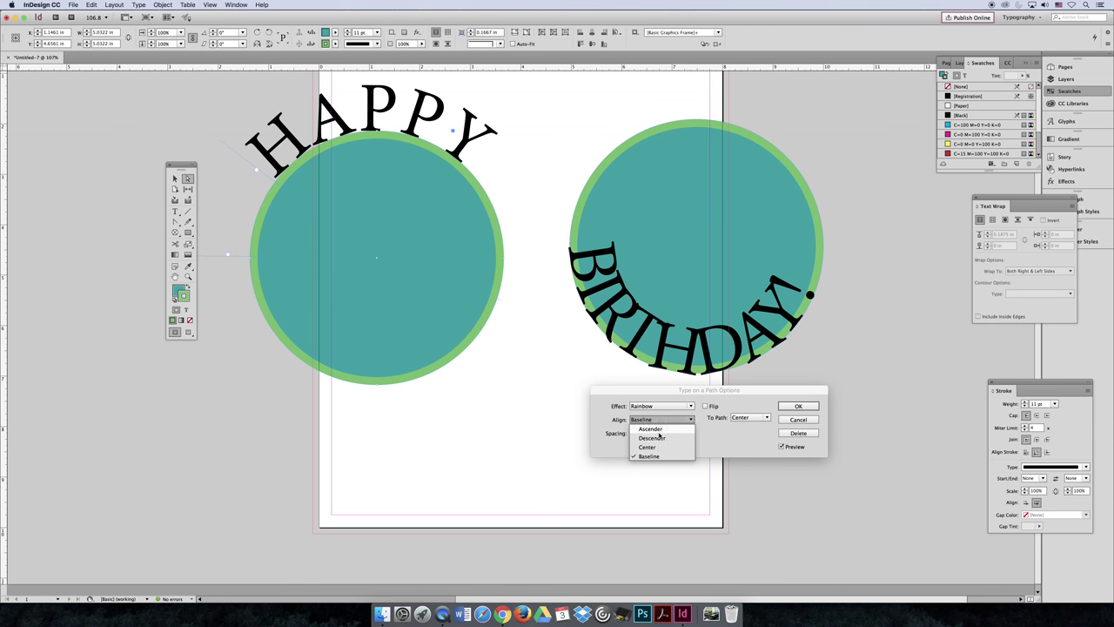
left_click(660, 433)
left_click(658, 419)
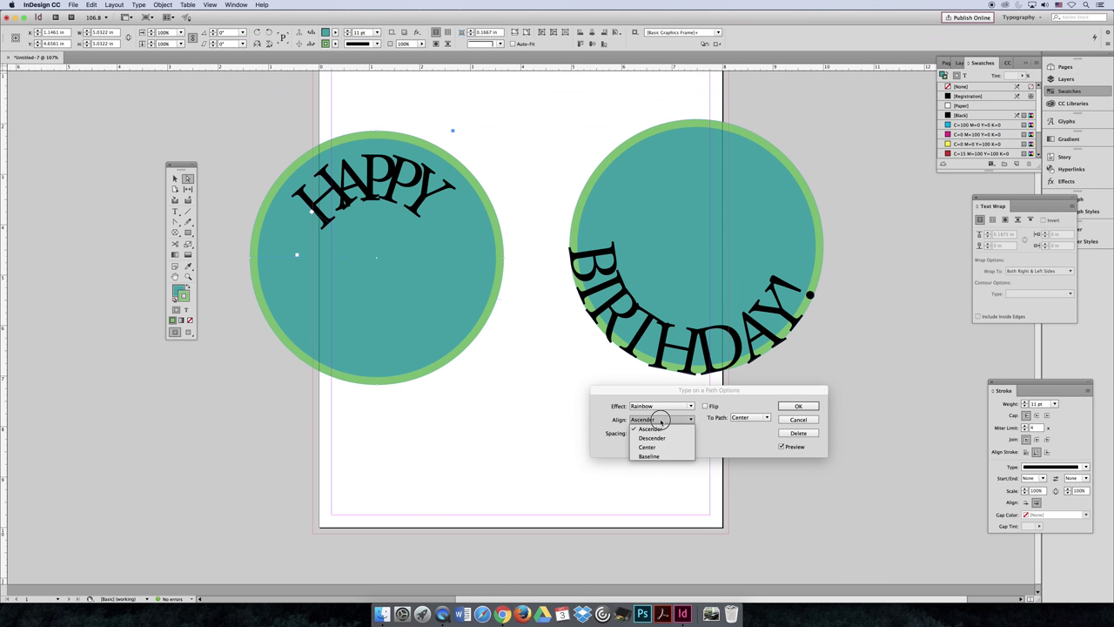
left_click(645, 432)
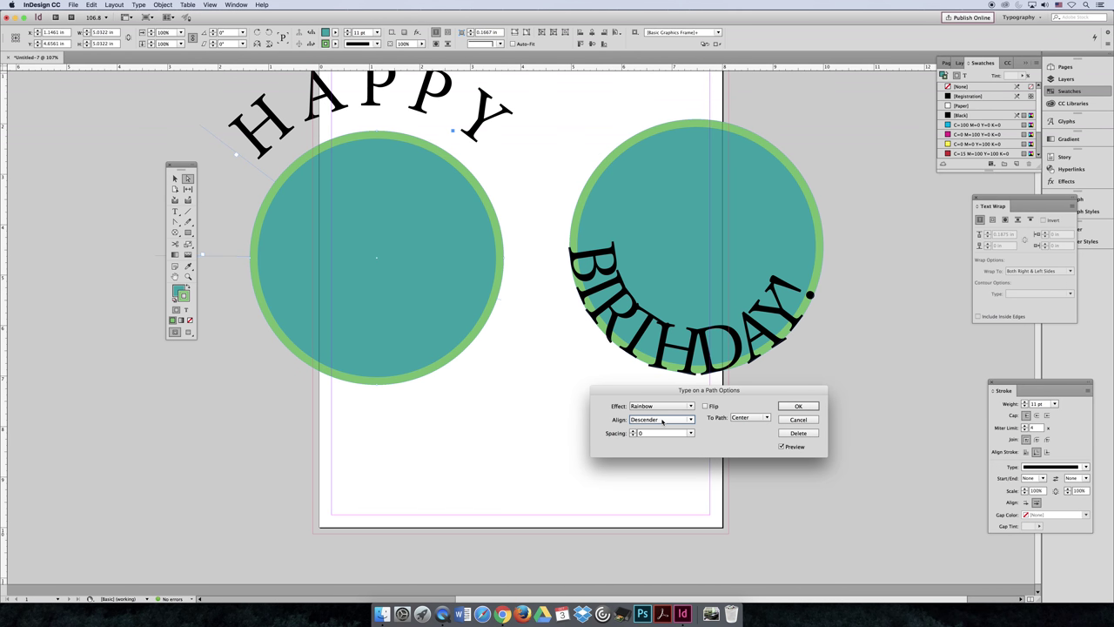
left_click(658, 420)
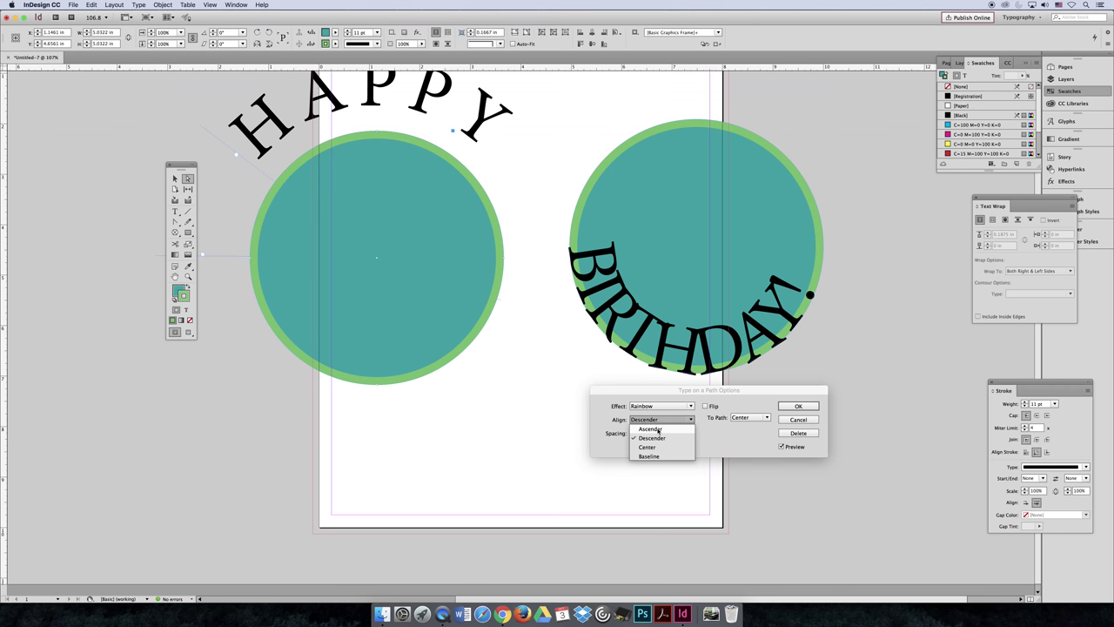
left_click(658, 430)
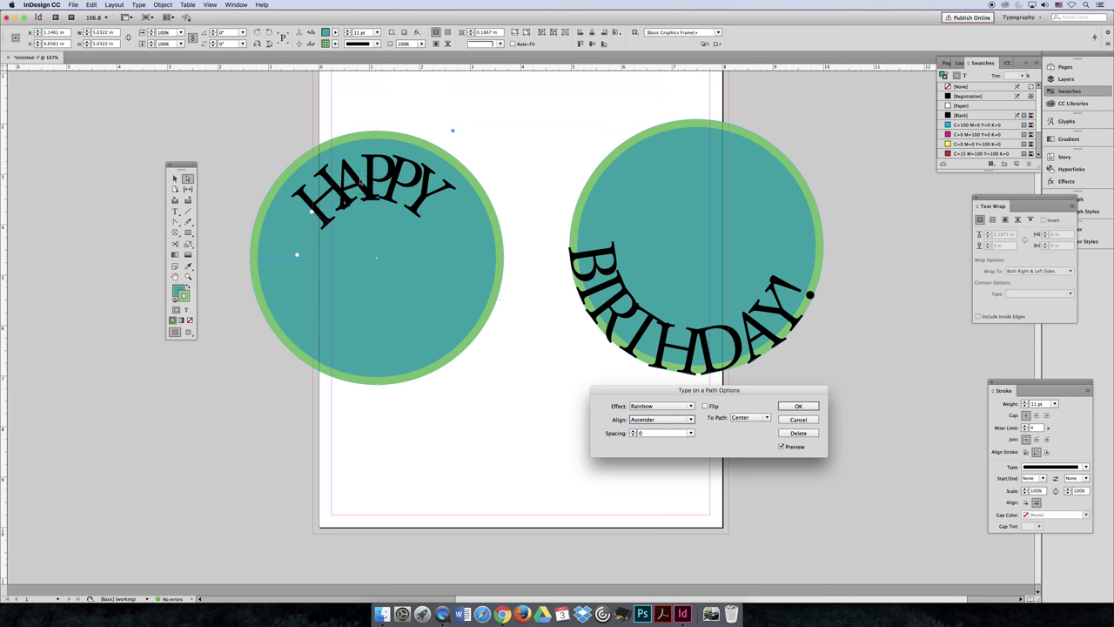
key("Return")
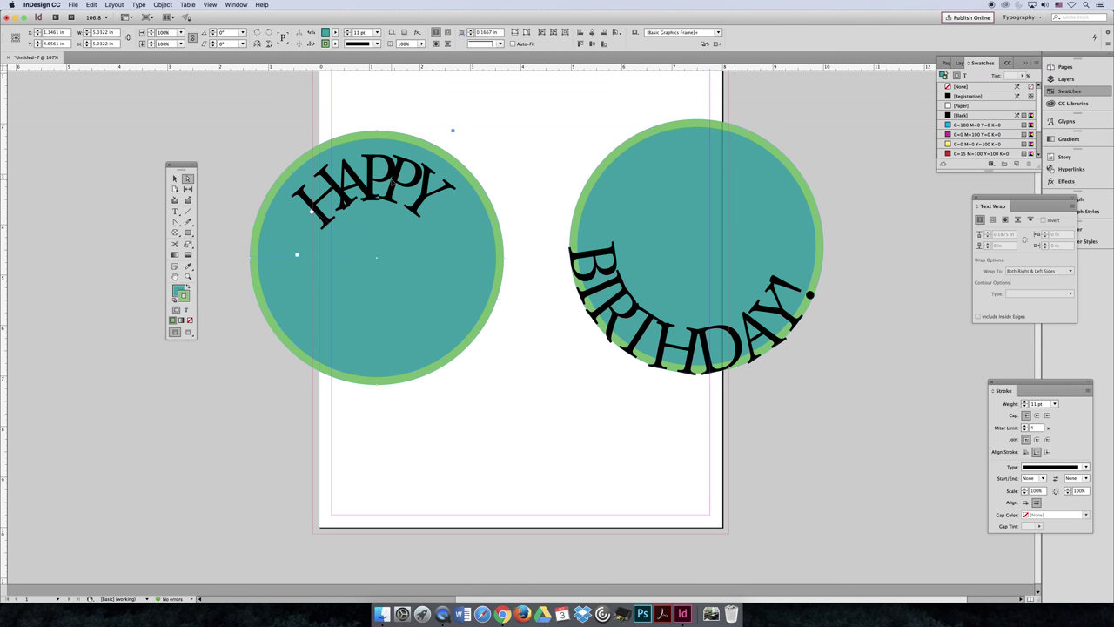
- Confirm the path text settings and remove the stray 'f' typed into HAPPY
key("t")
left_click(393, 180)
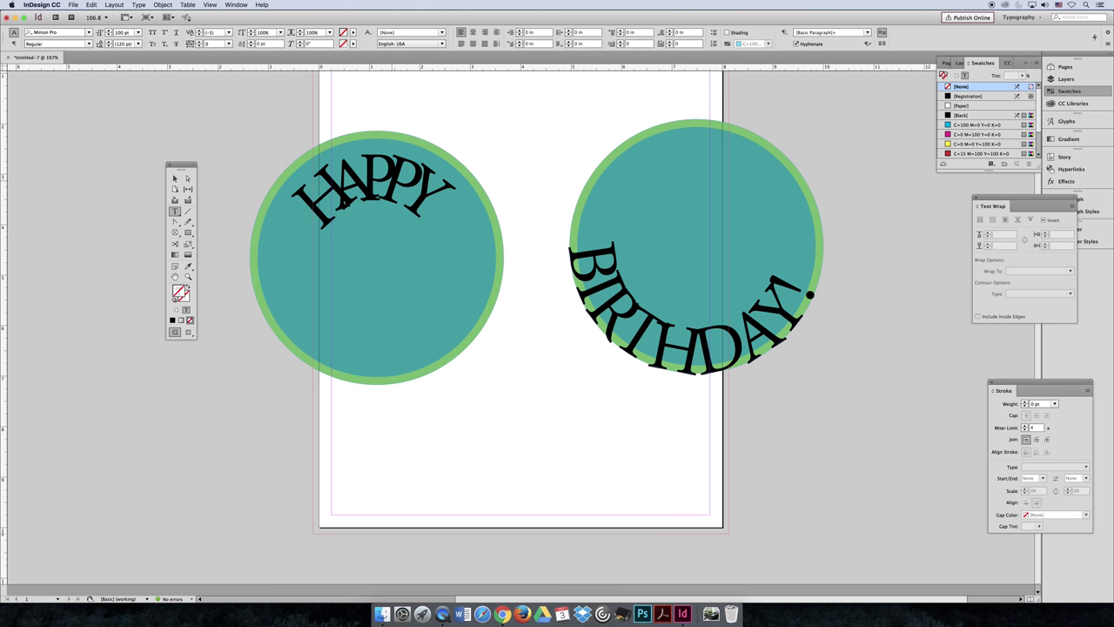
type("f")
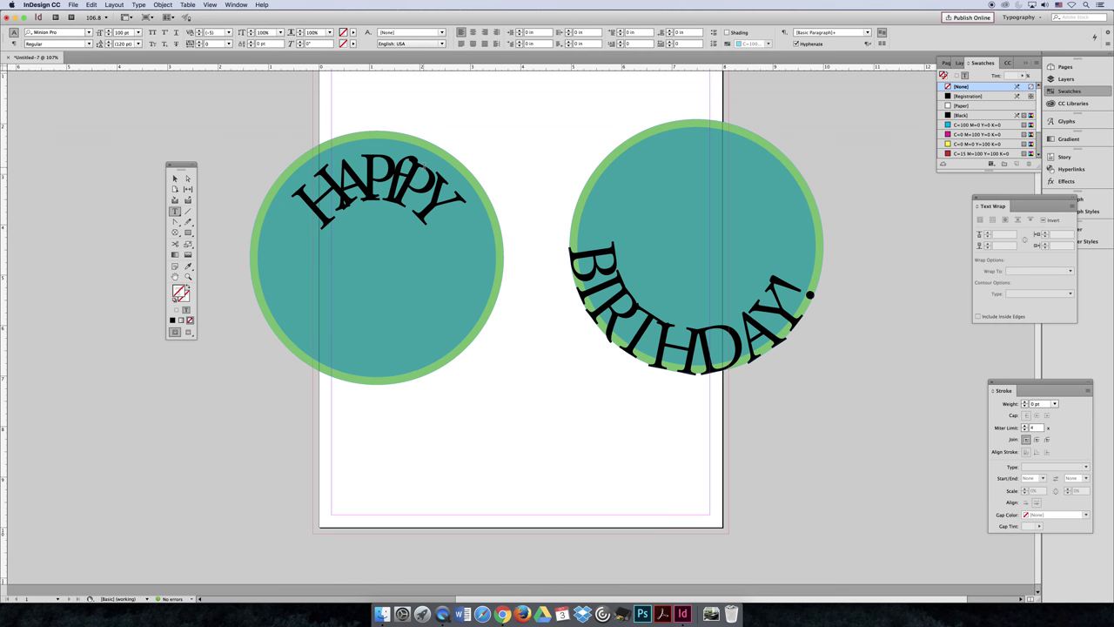
key("BackSpace")
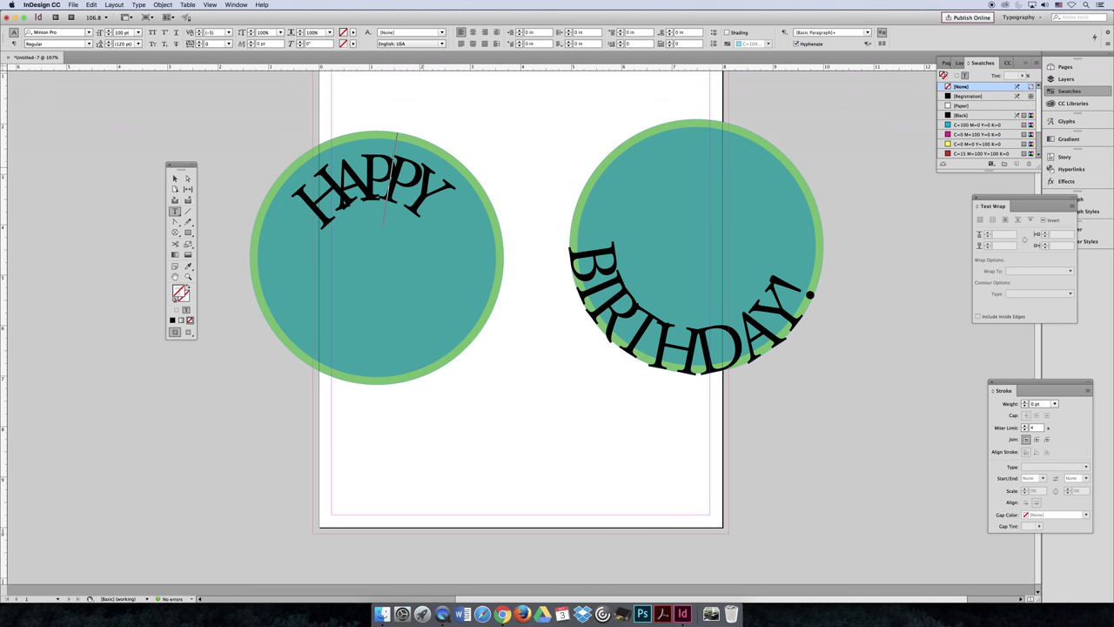
- Set HAPPY's Type on a Path alignment to Descender so it arches outside the circle
left_click(174, 177)
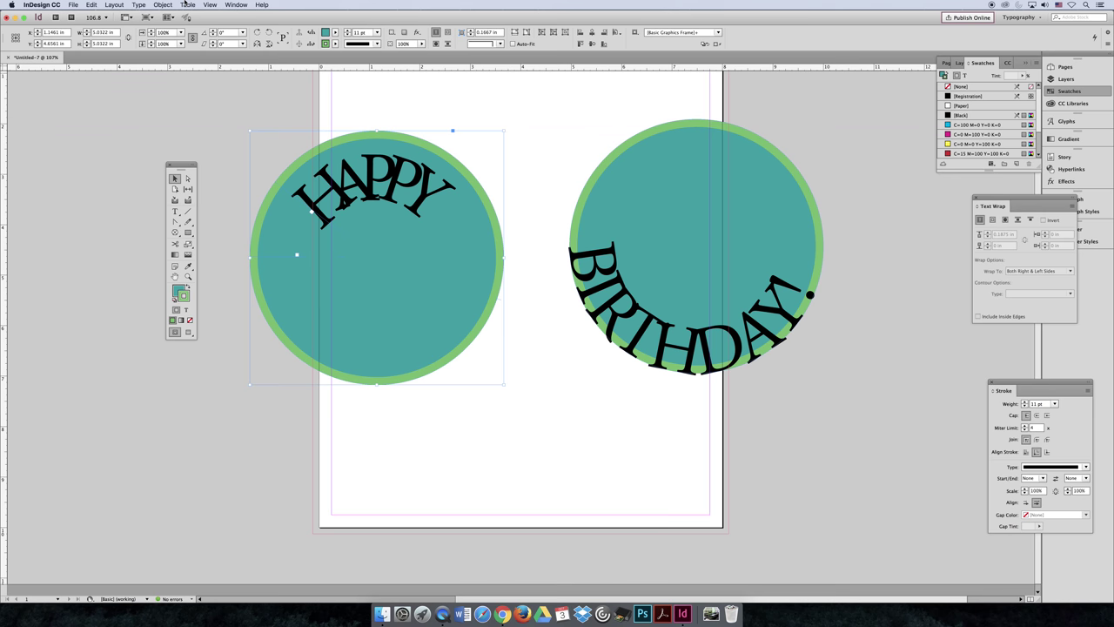
left_click(138, 4)
mouse_move(199, 200)
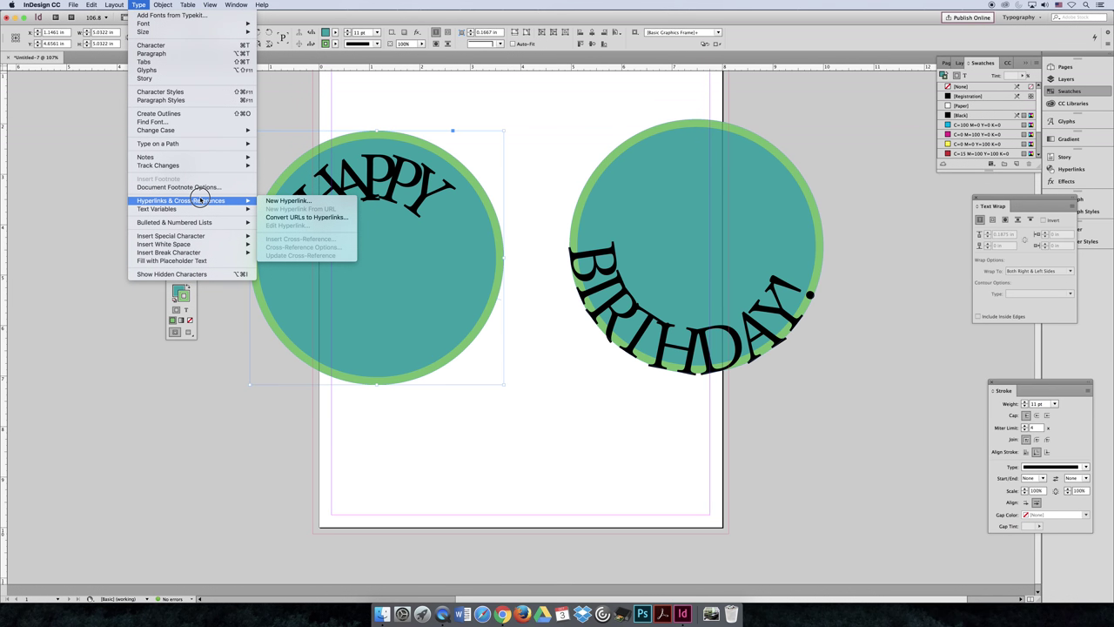
mouse_move(244, 144)
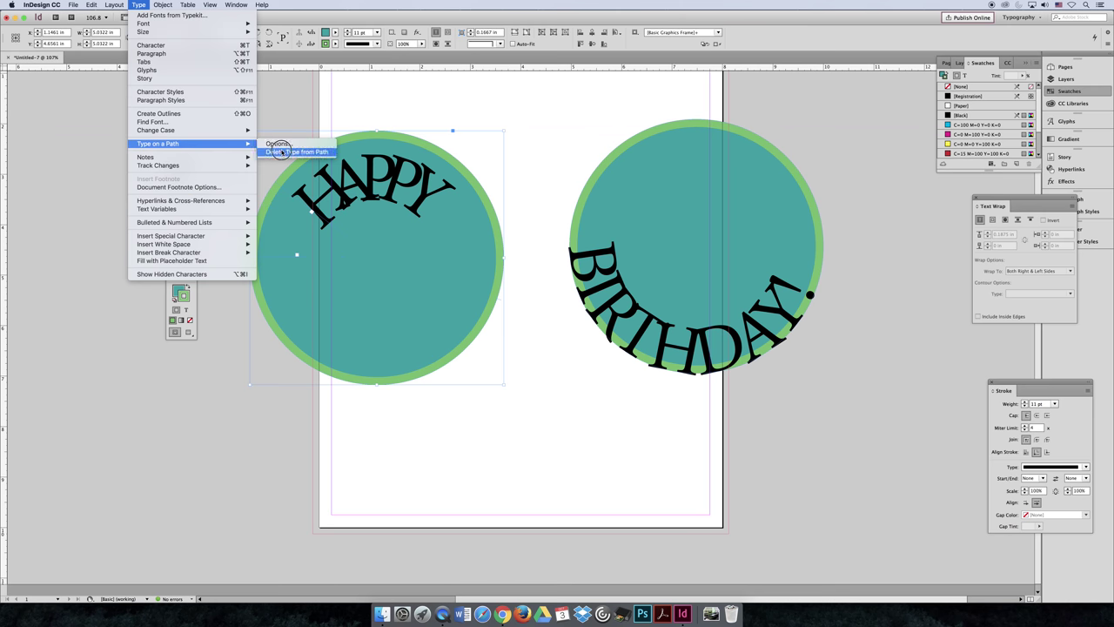
left_click(282, 143)
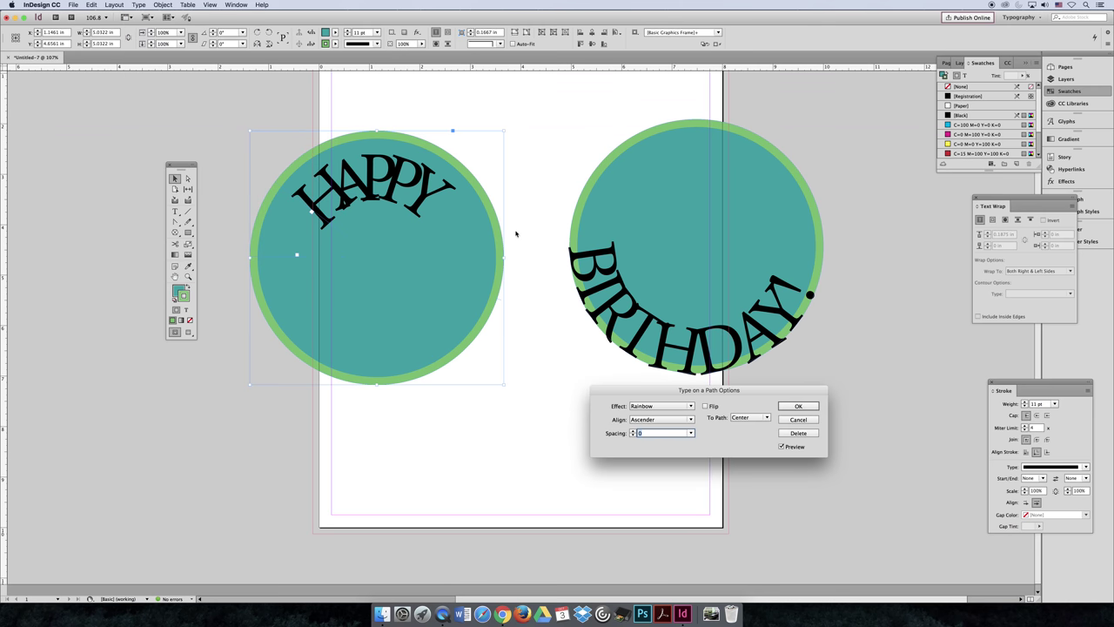
left_click(672, 419)
left_click(672, 439)
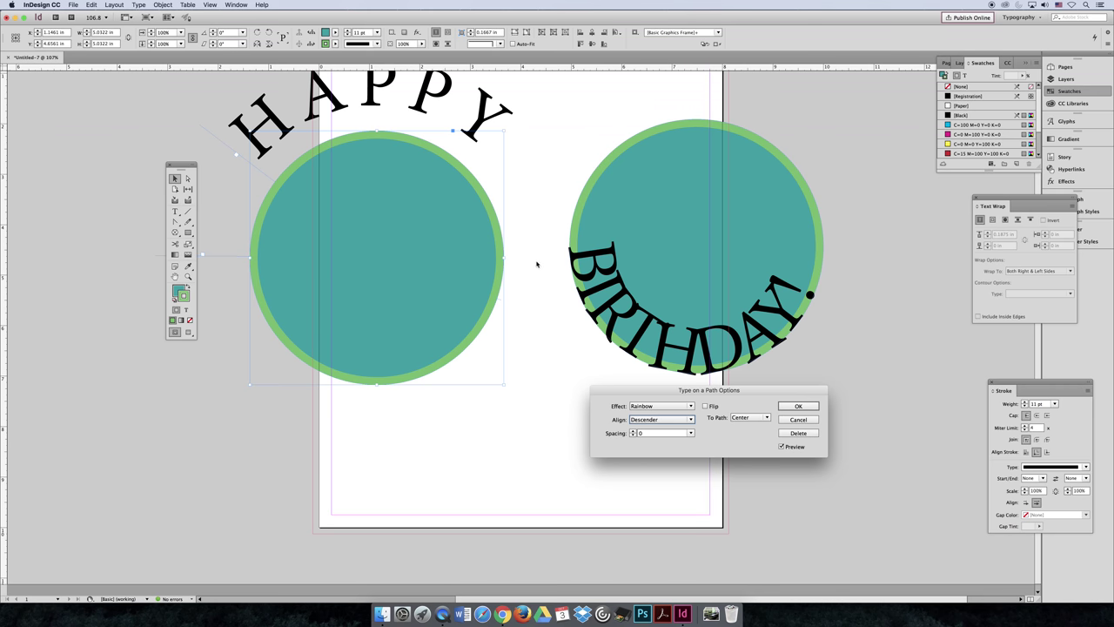
key("Return")
left_click(597, 430)
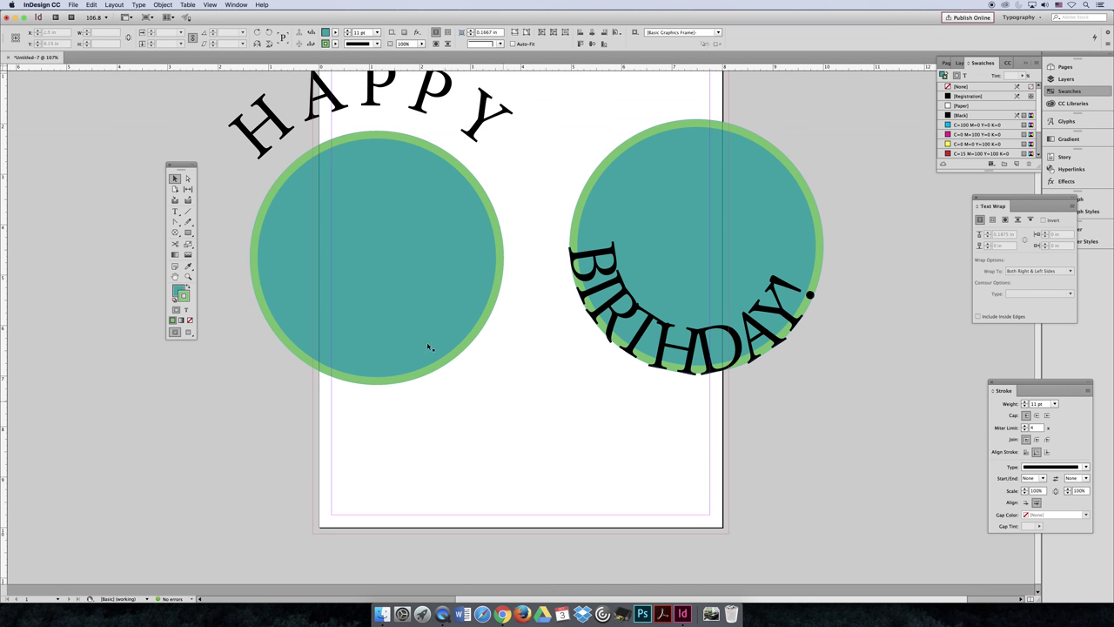
- Align the left teal circle's green stroke to the outside of its edge
left_click(382, 244)
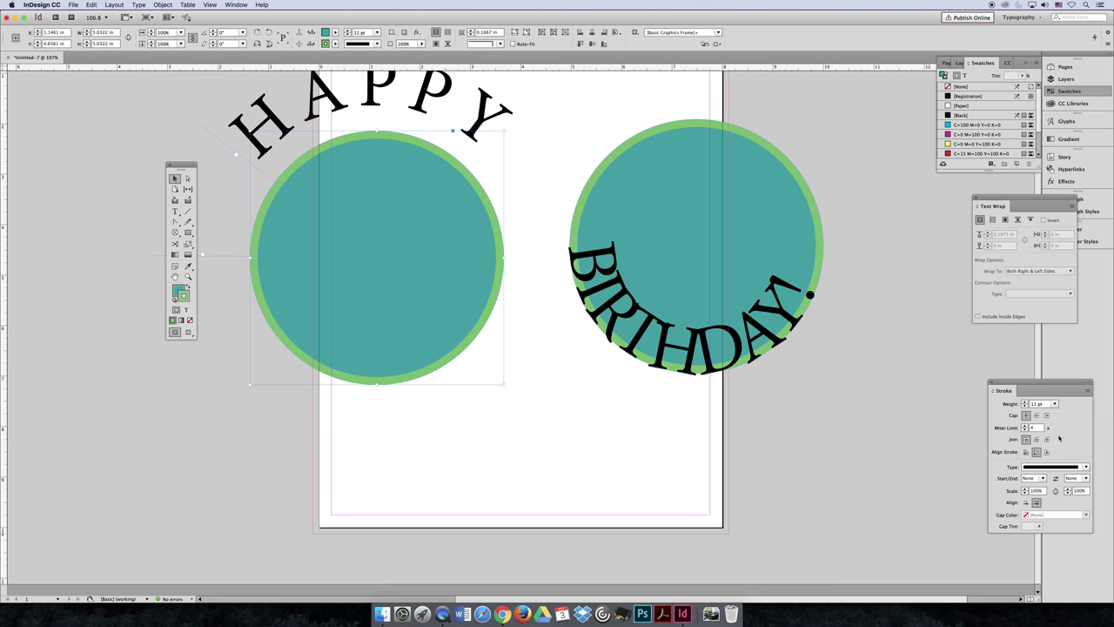
left_click(1046, 452)
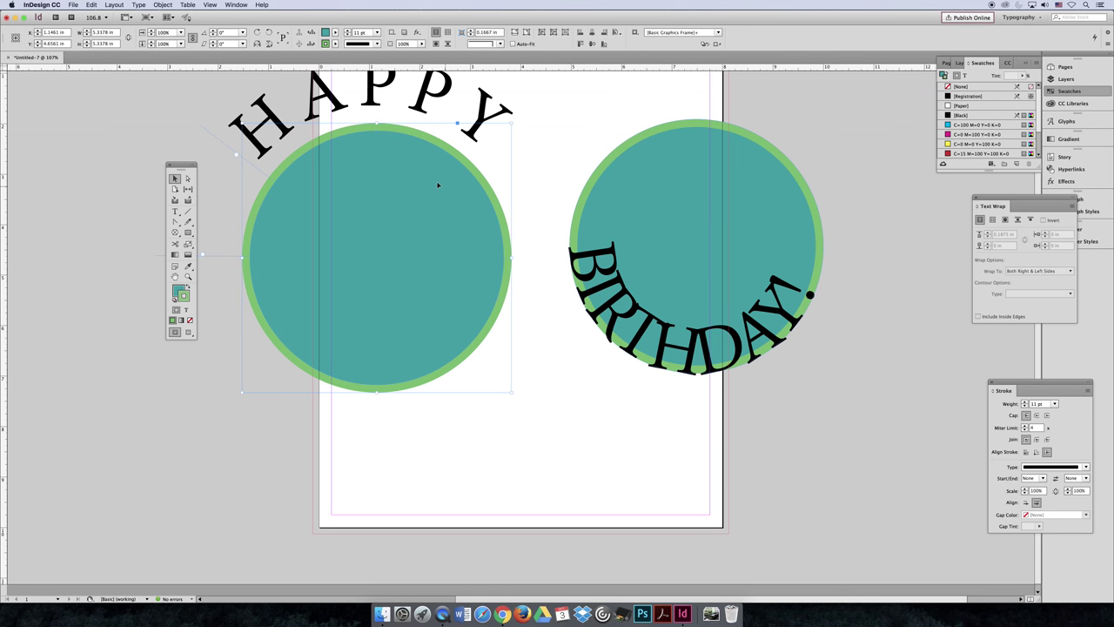
scroll(443, 256, "up", 3)
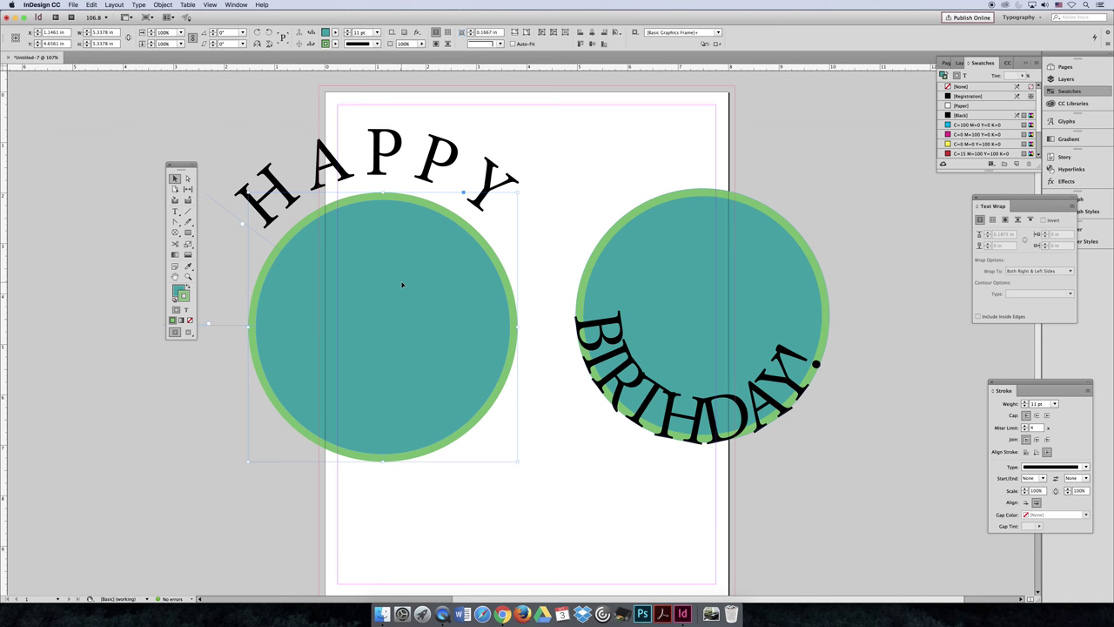
left_click(777, 301)
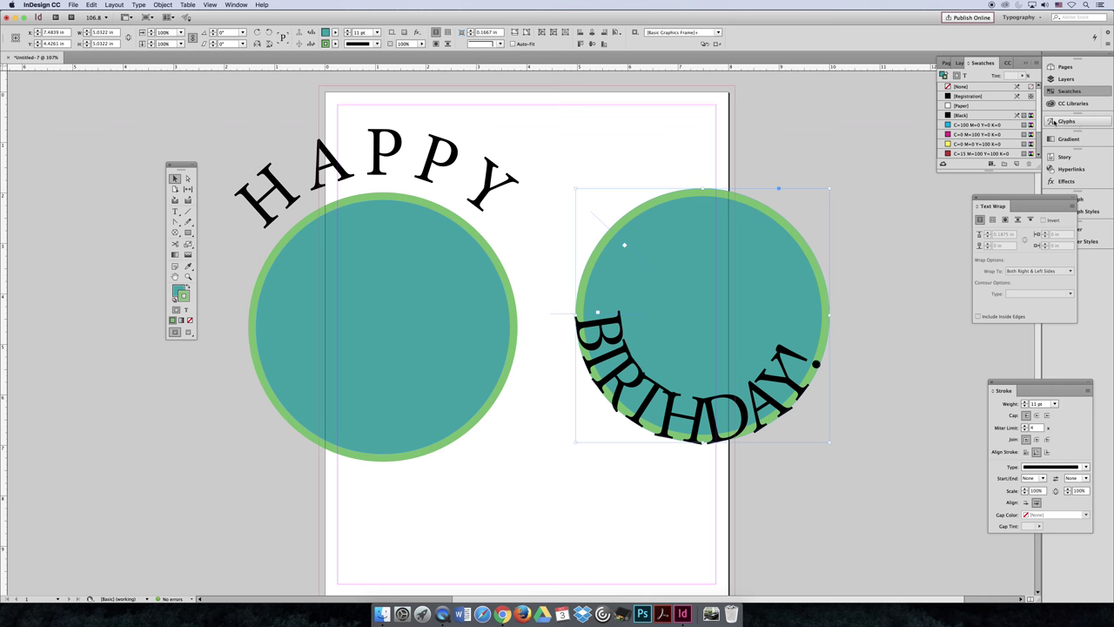
- Set both the stroke and the fill of the BIRTHDAY! circle to None
left_click(942, 76)
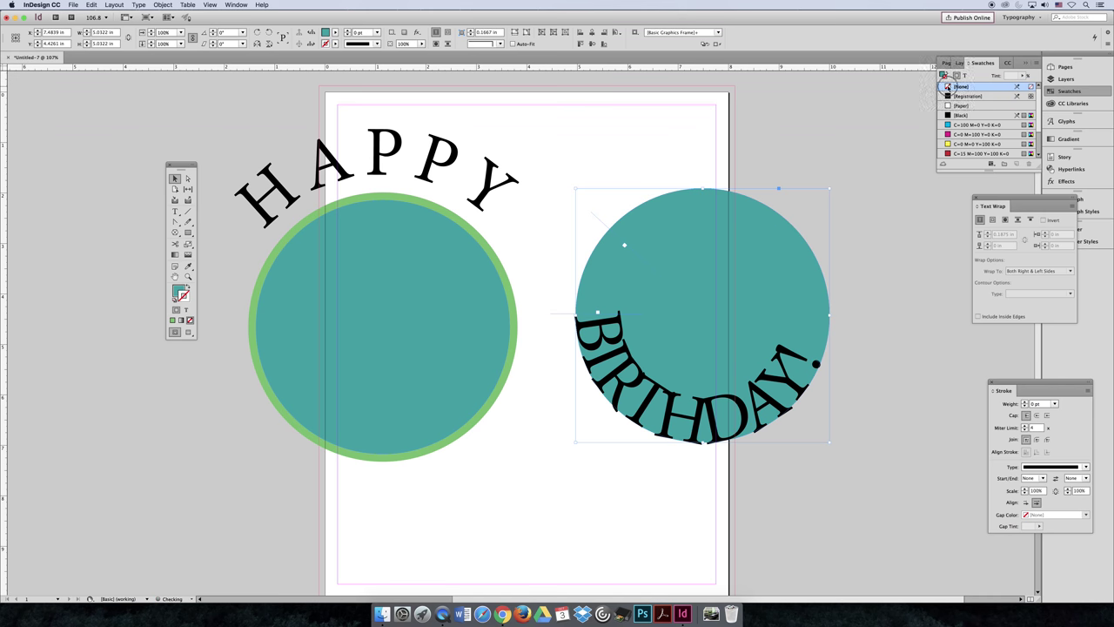
key("x")
left_click(958, 86)
- Position the BIRTHDAY! circle over the teal circle, nudging it right and up to align
left_click_drag(605, 348, 390, 368)
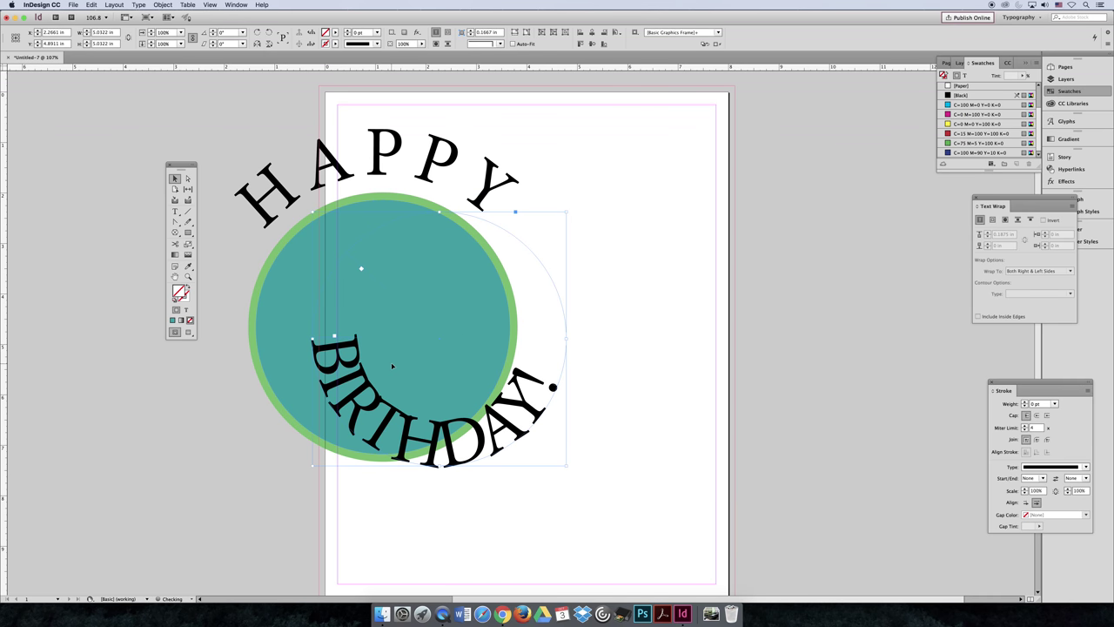
left_click_drag(392, 310, 589, 316)
left_click_drag(452, 346, 466, 347)
key("shift+Right")
key("shift+Right")
key("shift+Right")
key("shift+Right")
key("shift+Right")
key("shift+Right")
key("shift+Right")
key("shift+Right")
key("shift+Right")
key("shift+Right")
key("shift+Right")
key("shift+Right")
key("shift+Right")
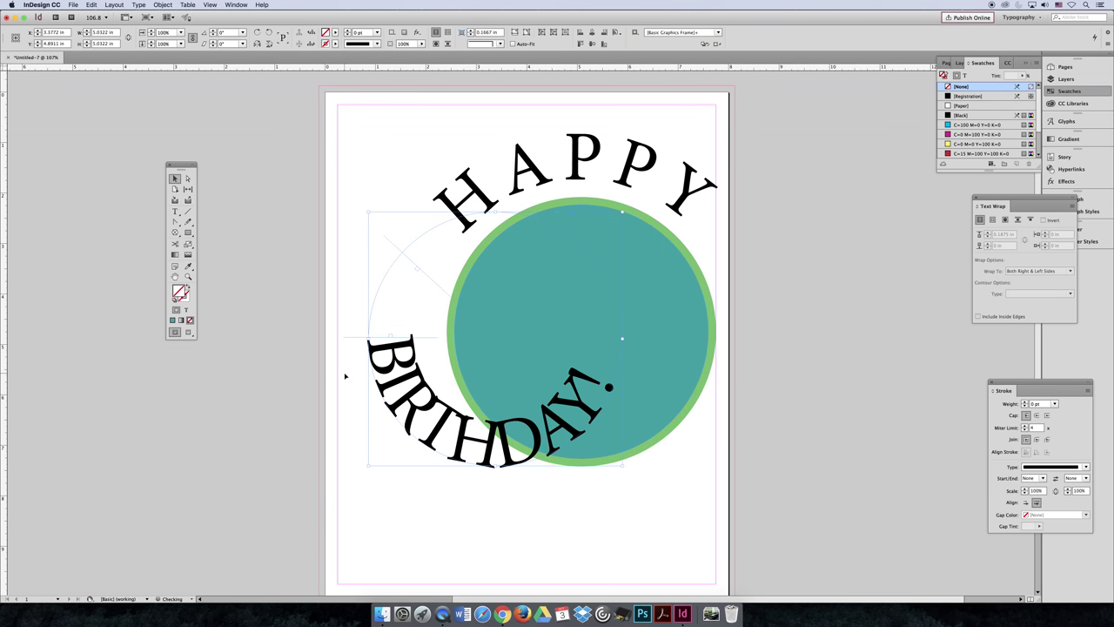
key("shift+Right")
key("shift+Right")
key("shift+Right")
key("shift+Right")
key("shift+Right")
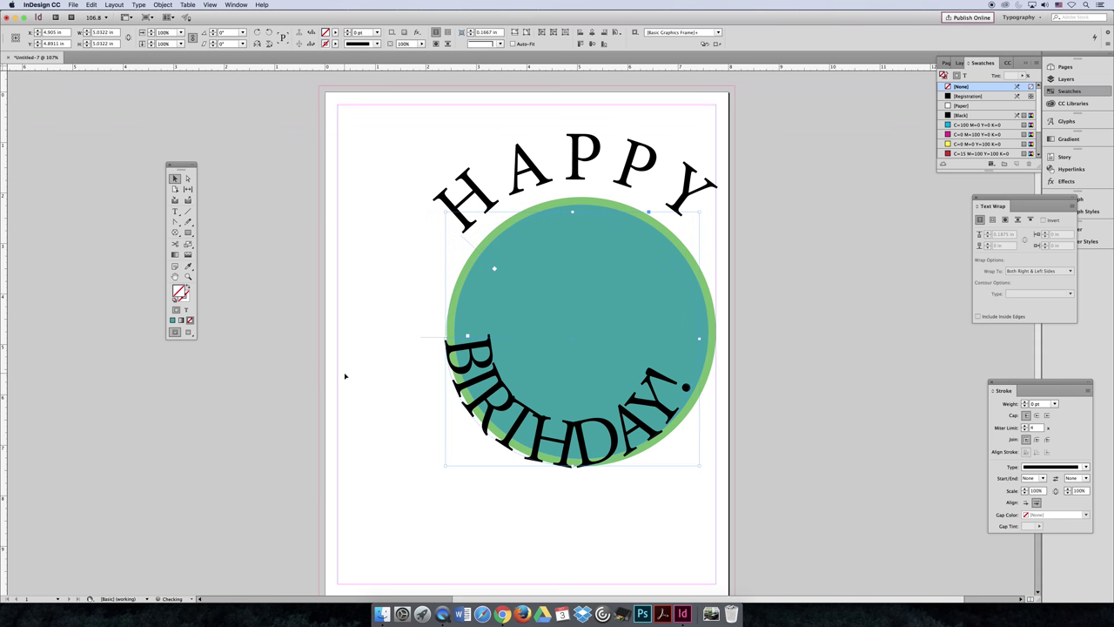
key("Up")
key("Up")
key("Up")
key("Up")
key("Up")
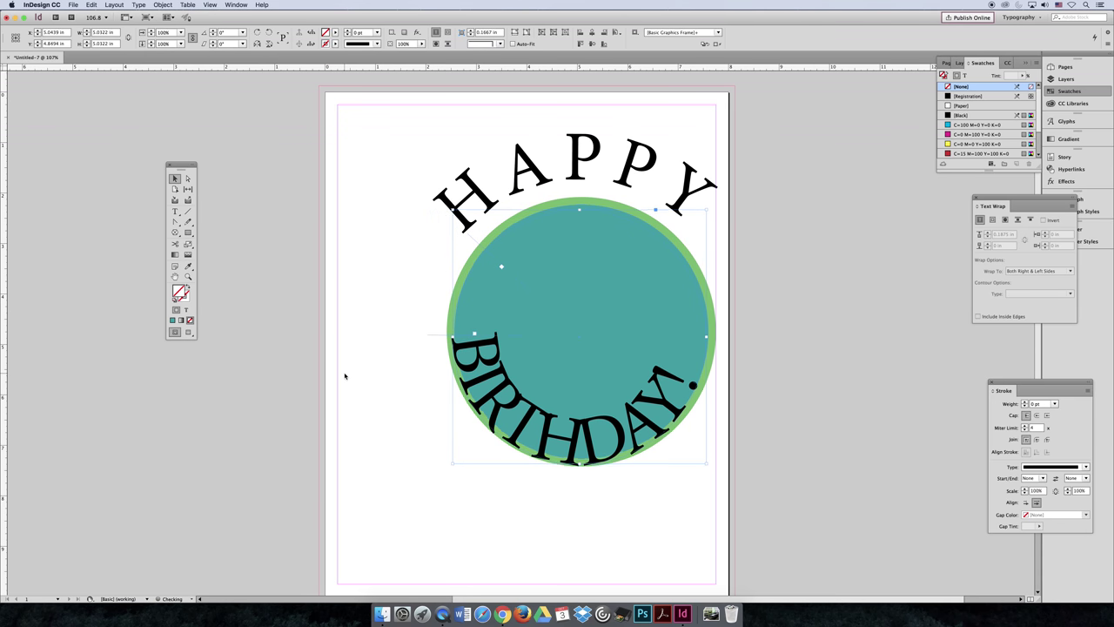
key("Up")
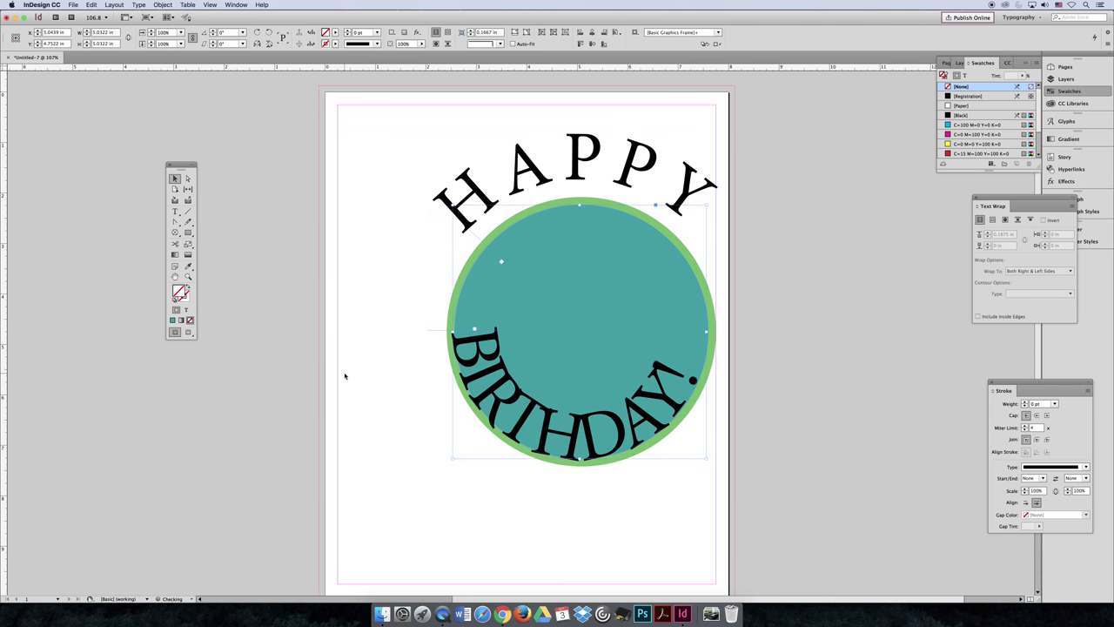
key("Right")
key("Right")
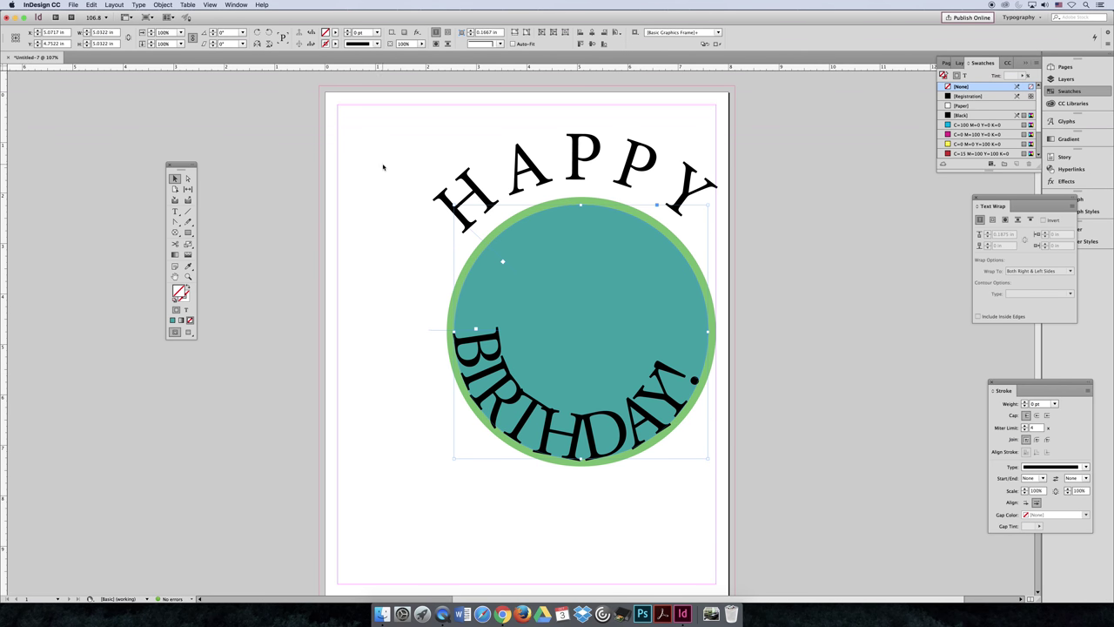
left_click(161, 5)
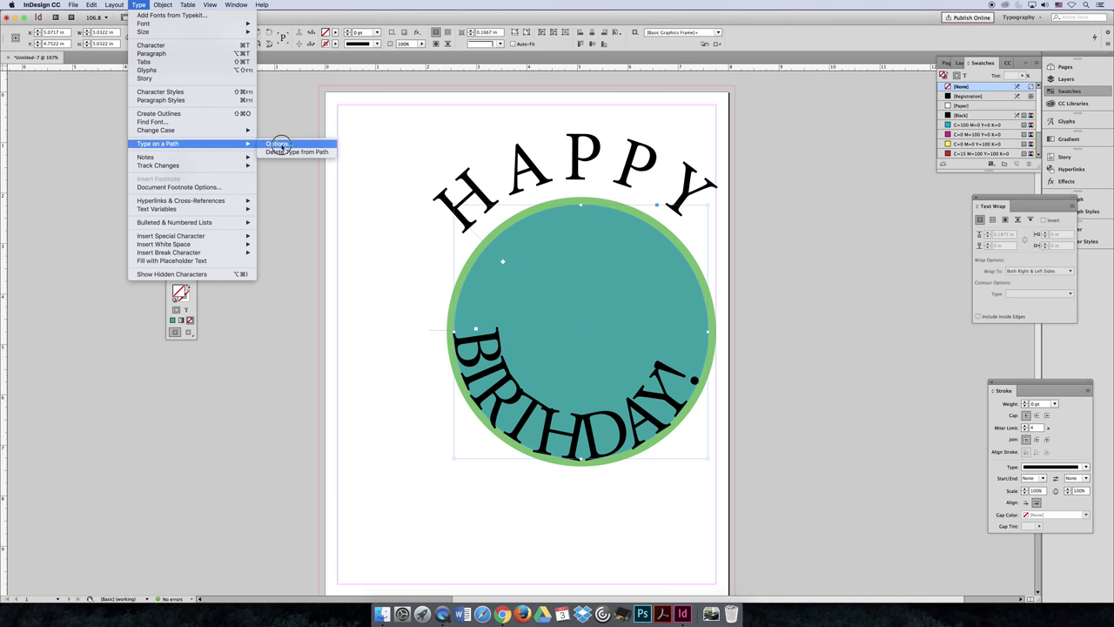
- Set BIRTHDAY!'s Type on a Path alignment to Ascender so it curves outside the bottom
left_click(283, 146)
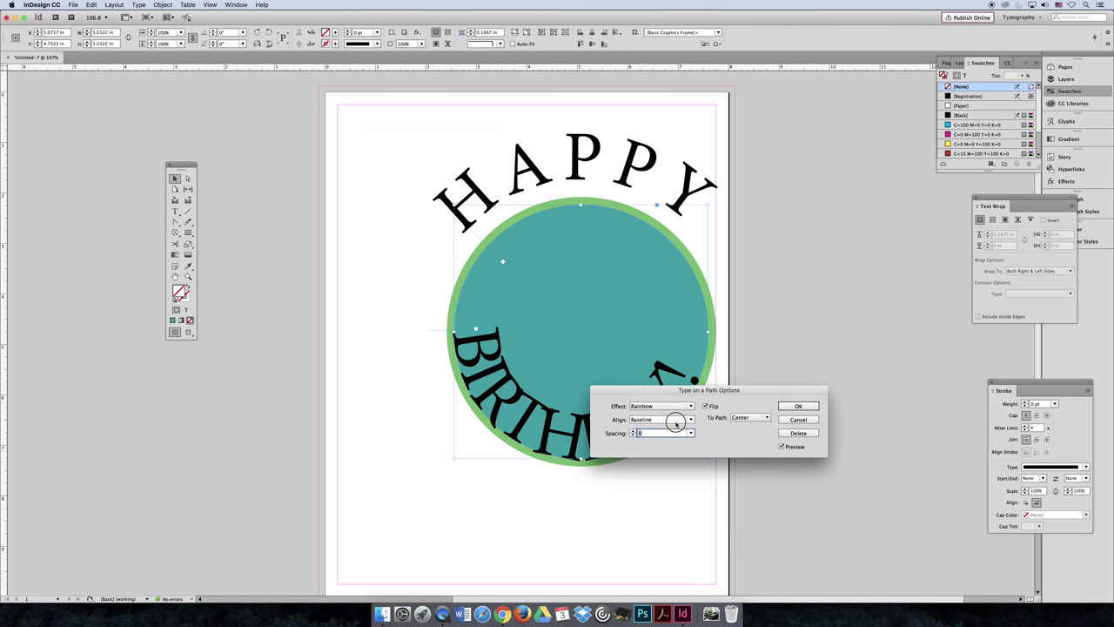
left_click(675, 419)
left_click(677, 429)
left_click_drag(684, 389, 877, 246)
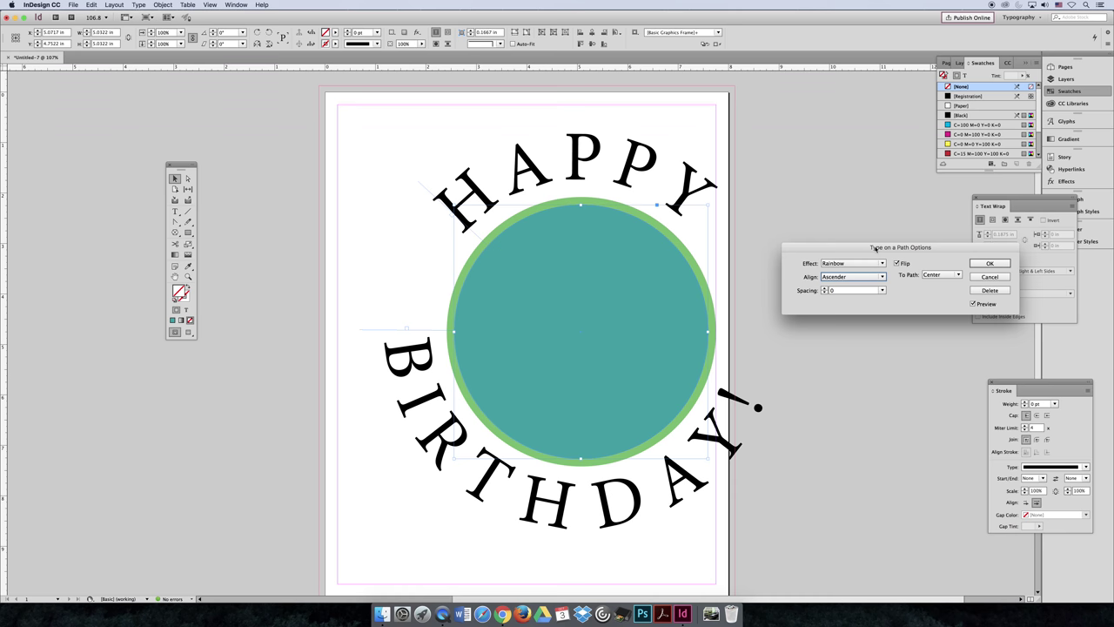
key("Return")
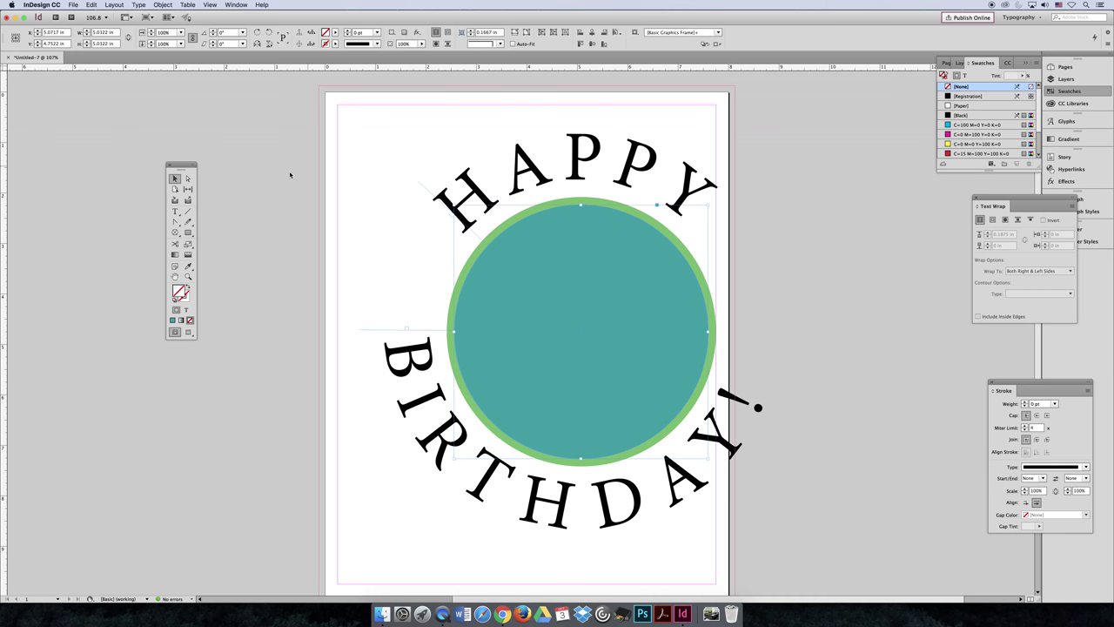
- Drag BIRTHDAY!'s start bracket clockwise along the circle, then marquee-select the circle and both texts
left_click(187, 179)
left_click(388, 333)
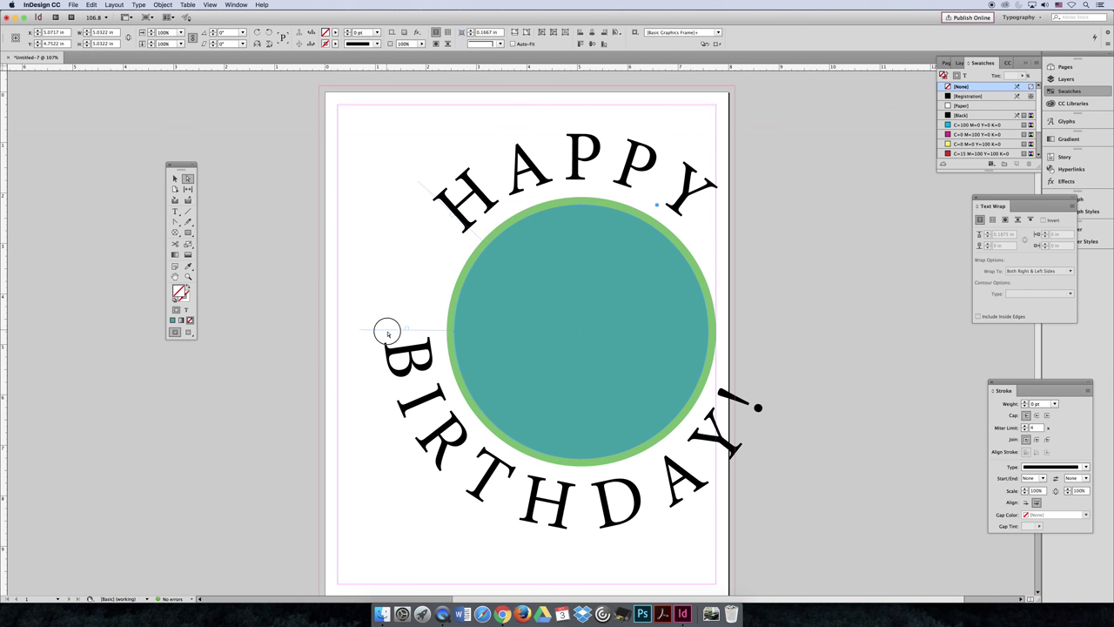
left_click_drag(388, 333, 389, 344)
left_click_drag(390, 343, 401, 373)
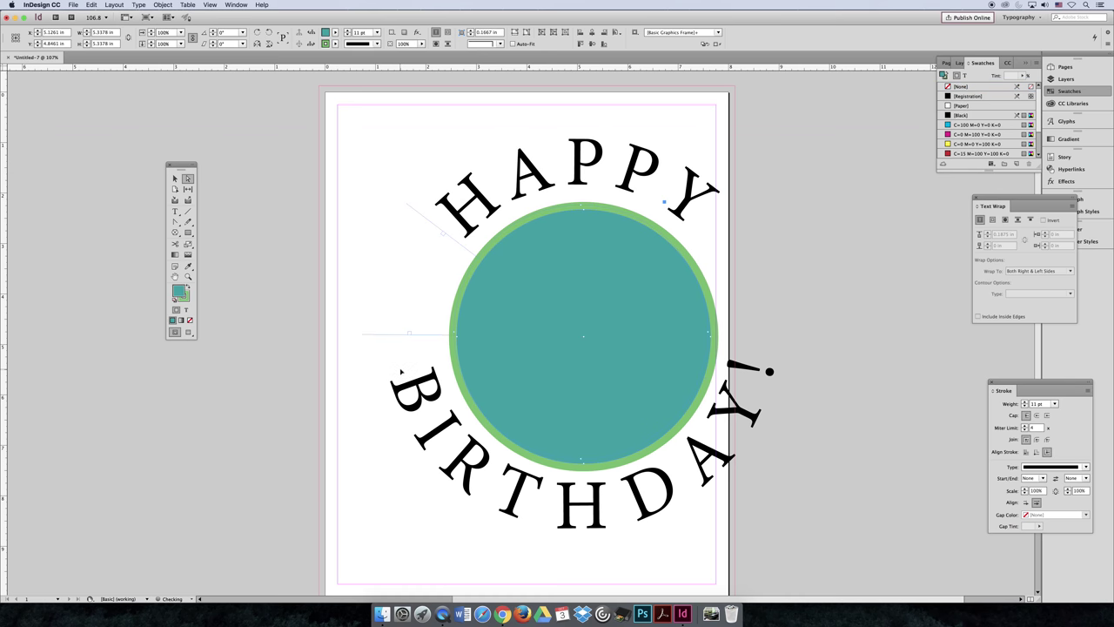
left_click(386, 333)
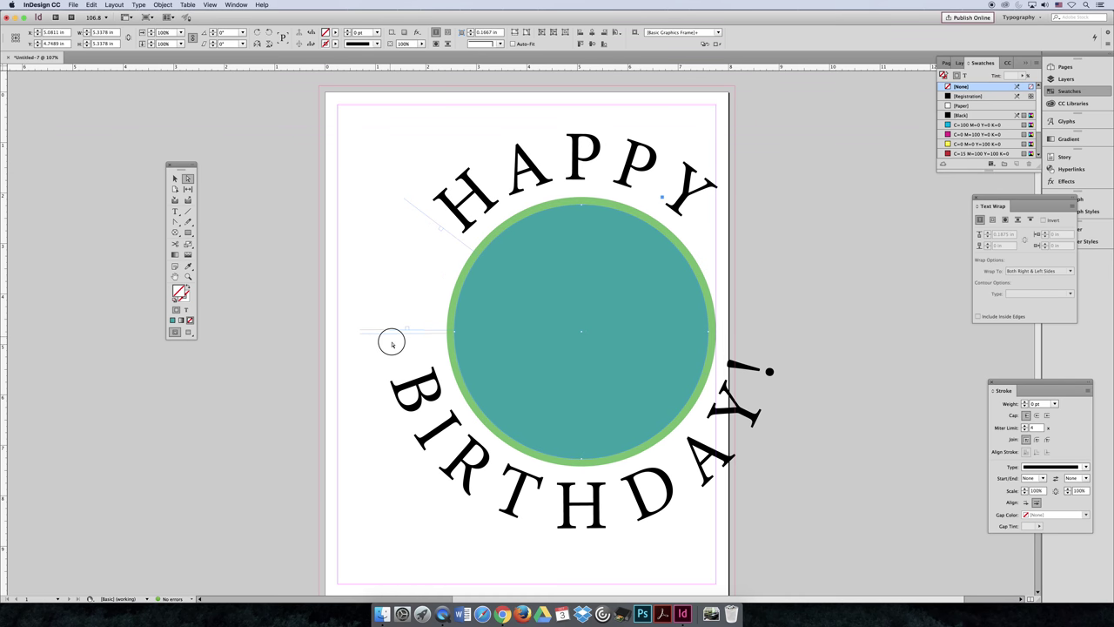
left_click(394, 348)
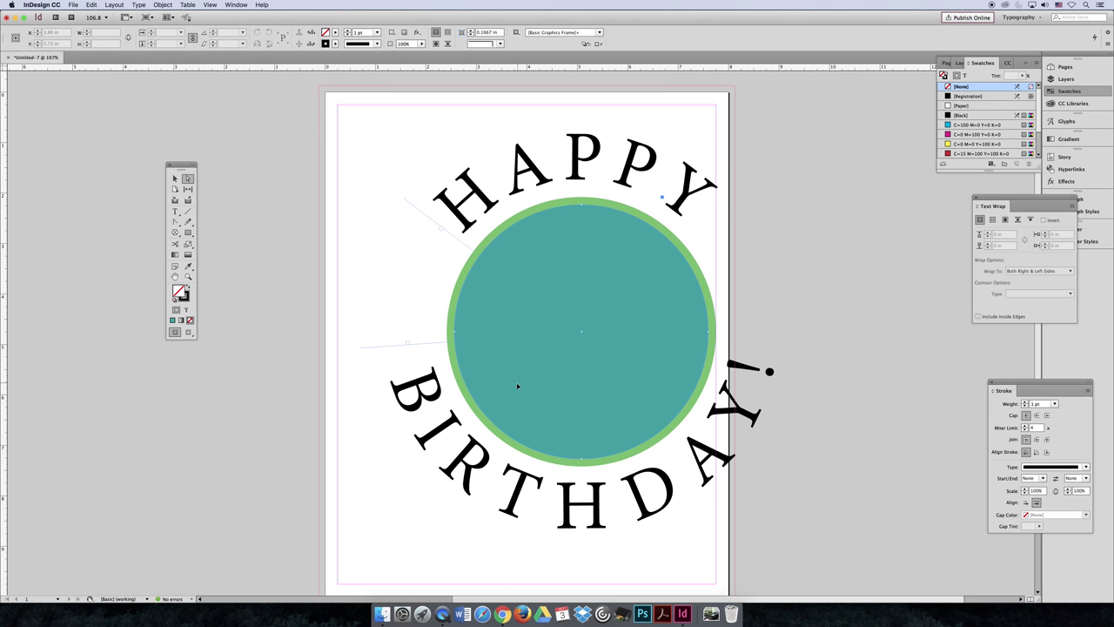
left_click_drag(394, 348, 398, 357)
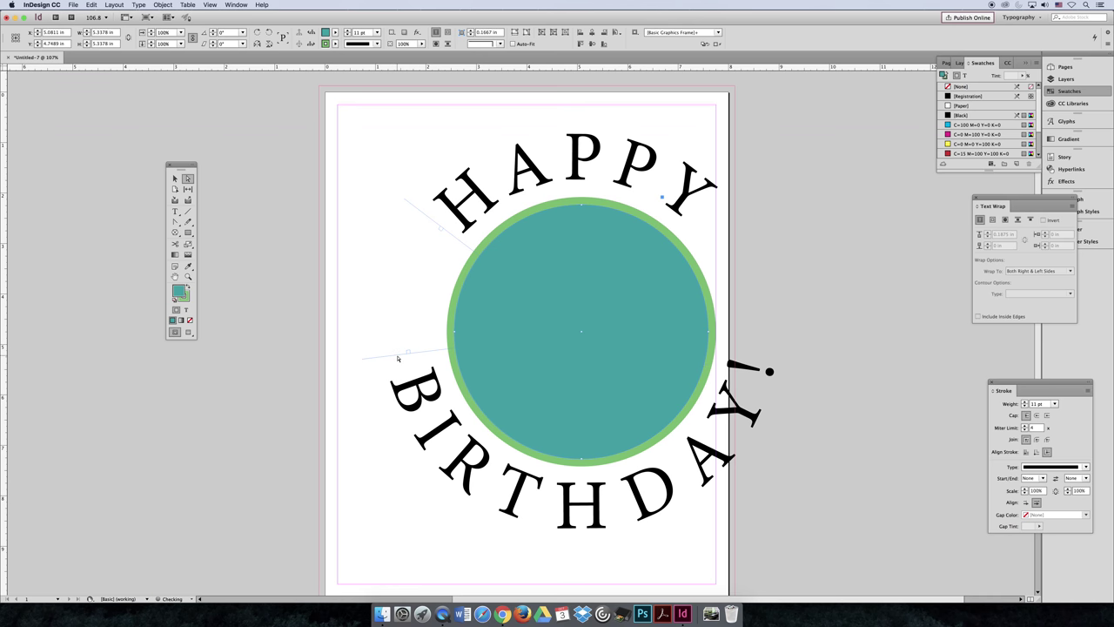
key("super+shift+a")
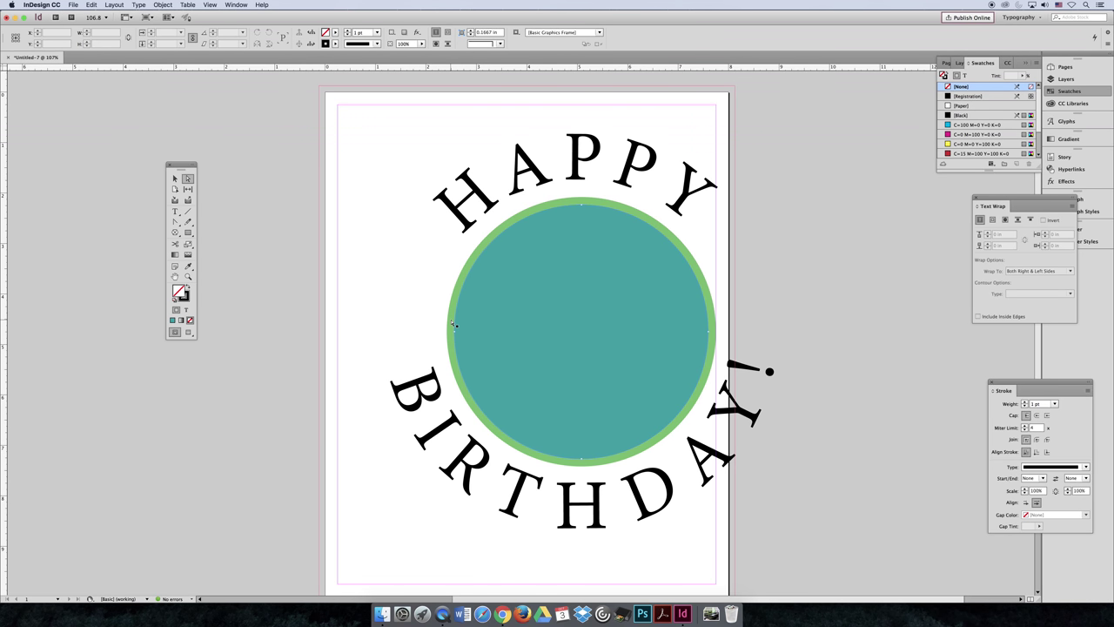
left_click(393, 367)
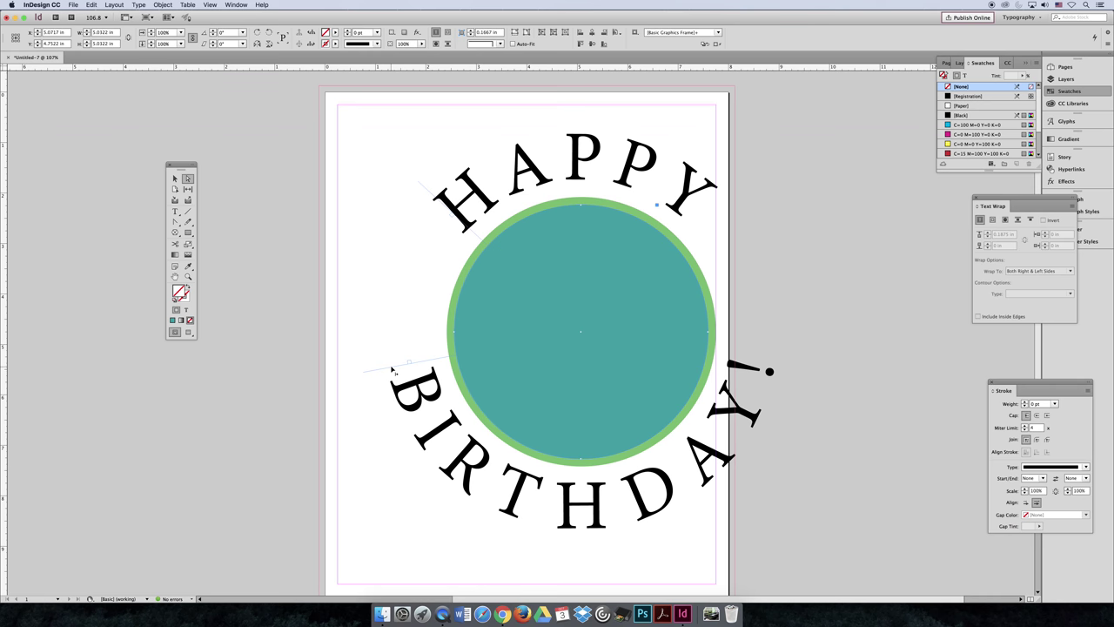
left_click_drag(390, 369, 398, 378)
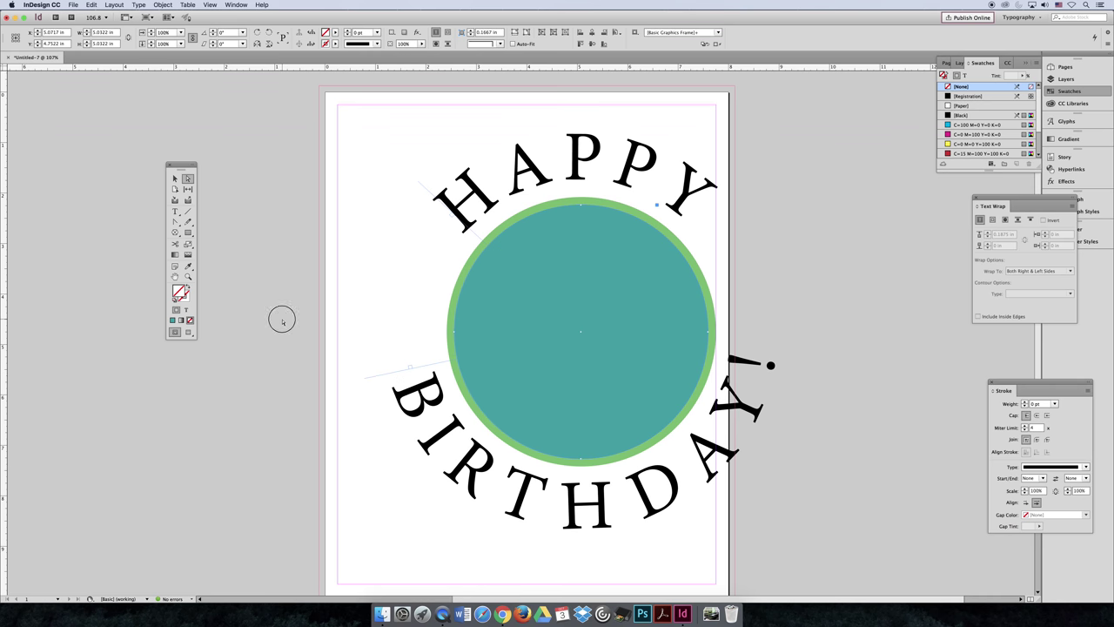
left_click(284, 327)
left_click(174, 178)
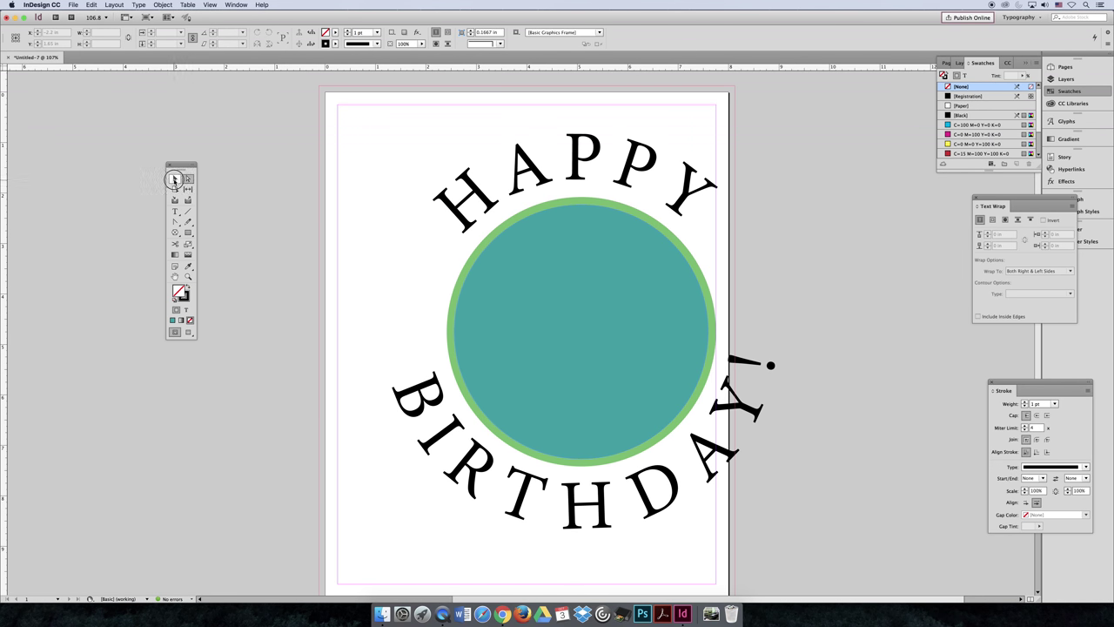
left_click_drag(252, 157, 818, 526)
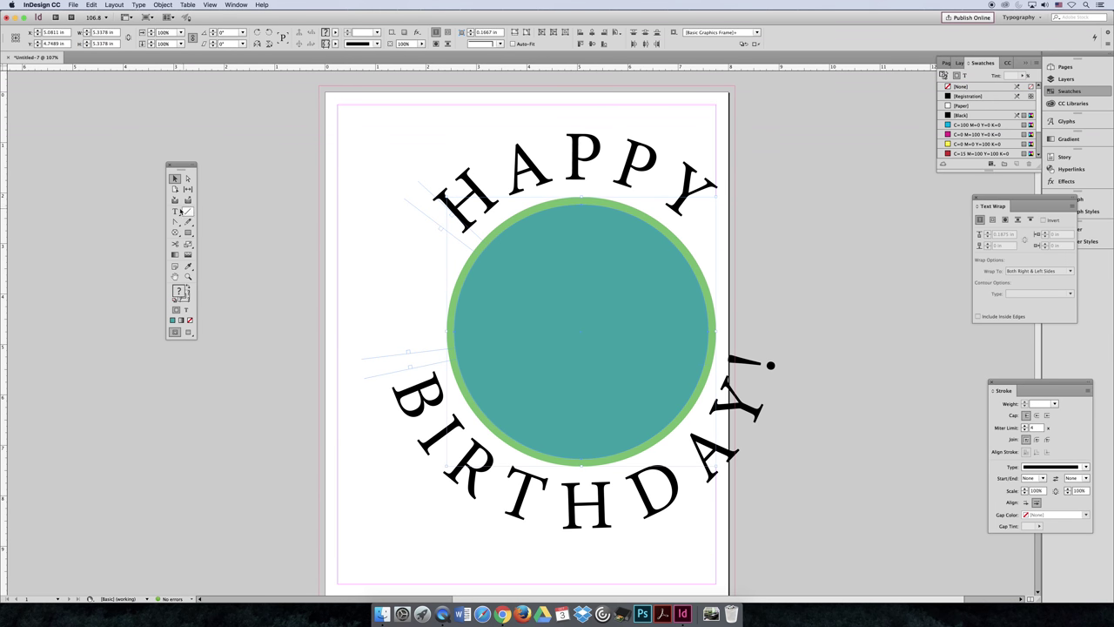
- Change the BIRTHDAY! text to 80 pt
left_click(174, 211)
left_click(520, 177)
key("super+a")
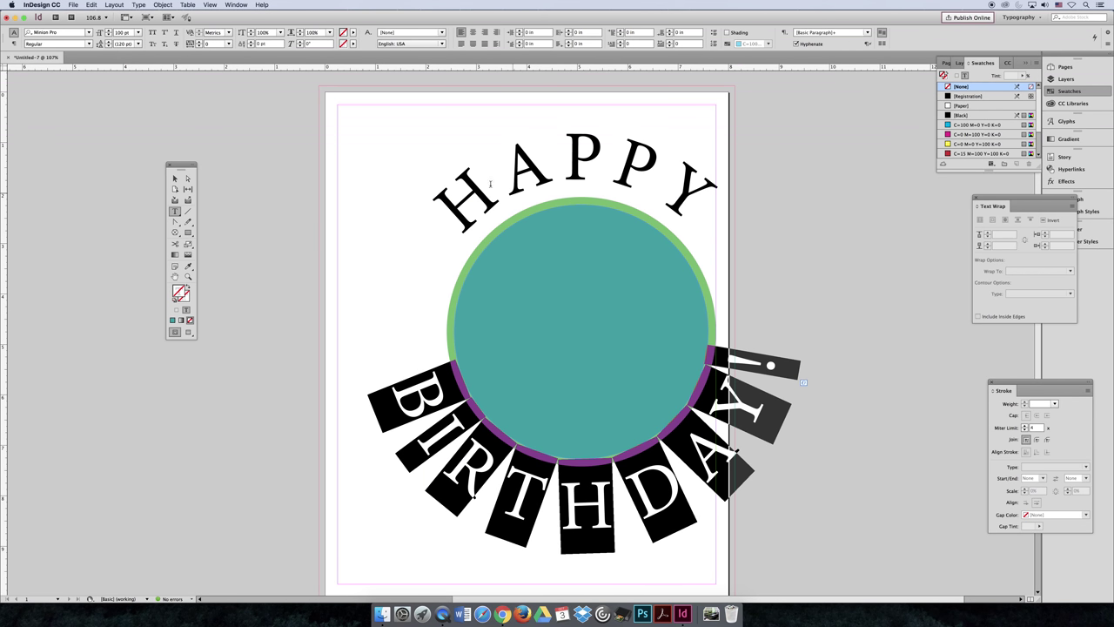
left_click(121, 33)
type("80")
key("Return")
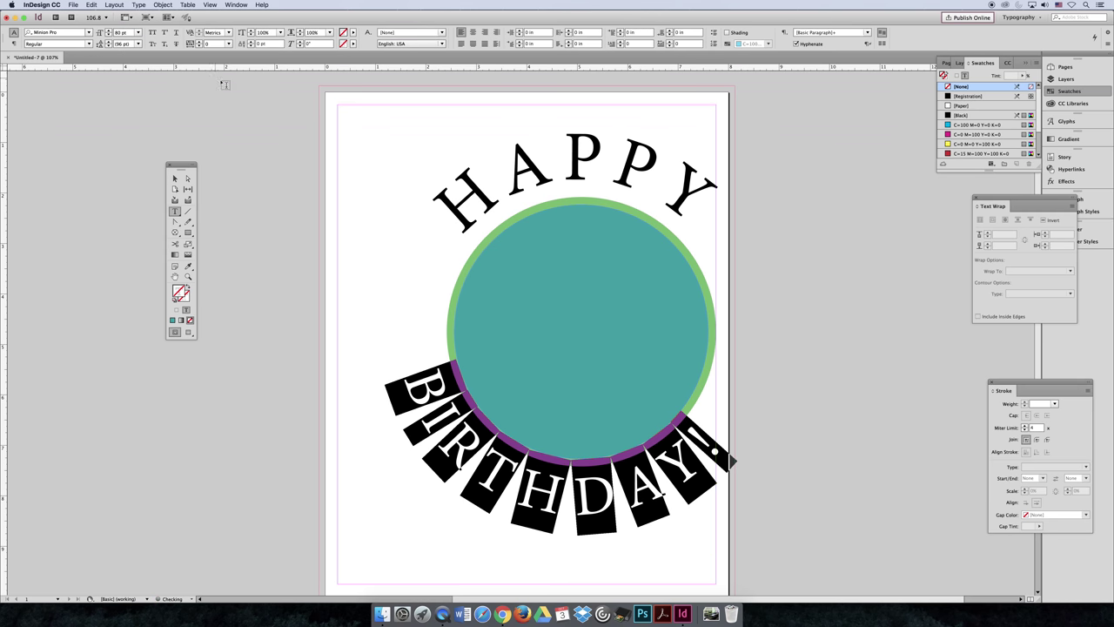
key("Escape")
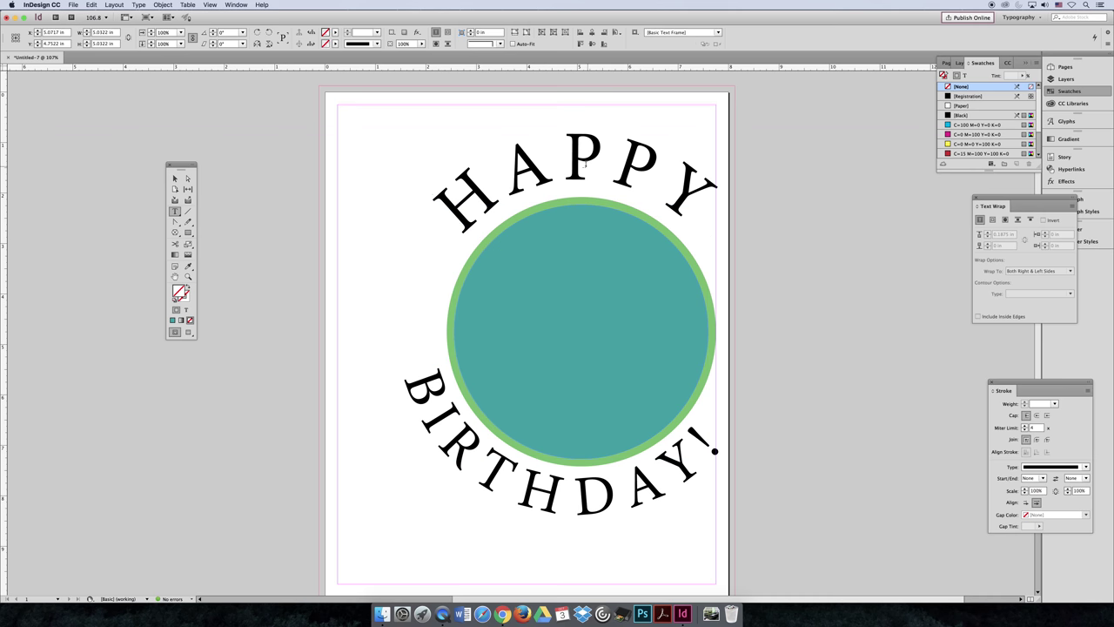
key("t")
key("Escape")
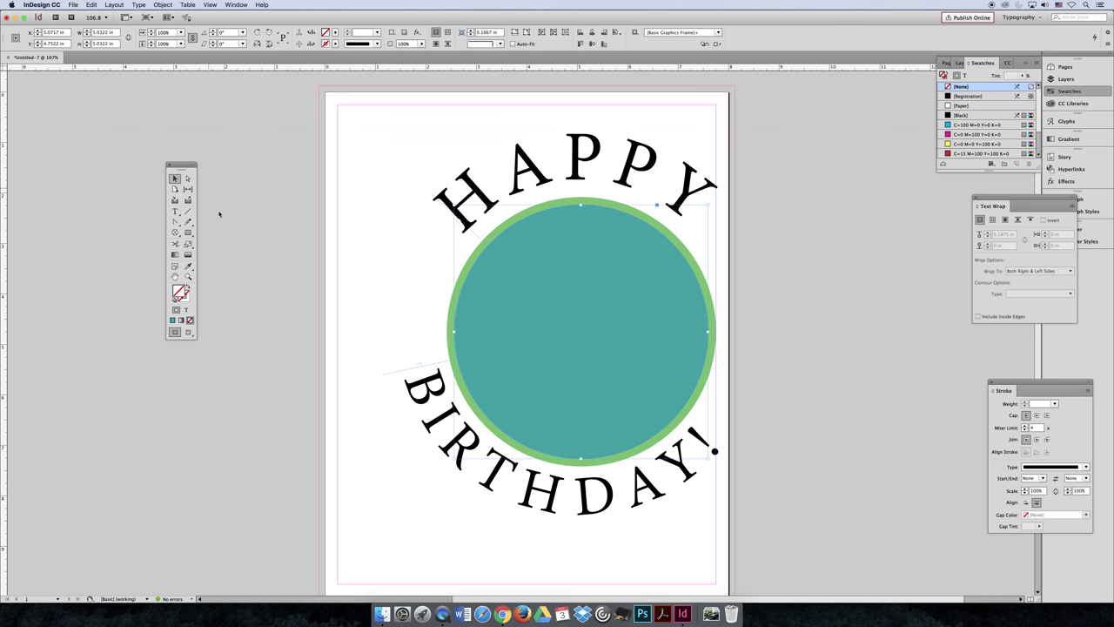
- Move the teal circle down-left and change the HAPPY text to 80 pt
left_click_drag(632, 251, 532, 239)
double_click(487, 211)
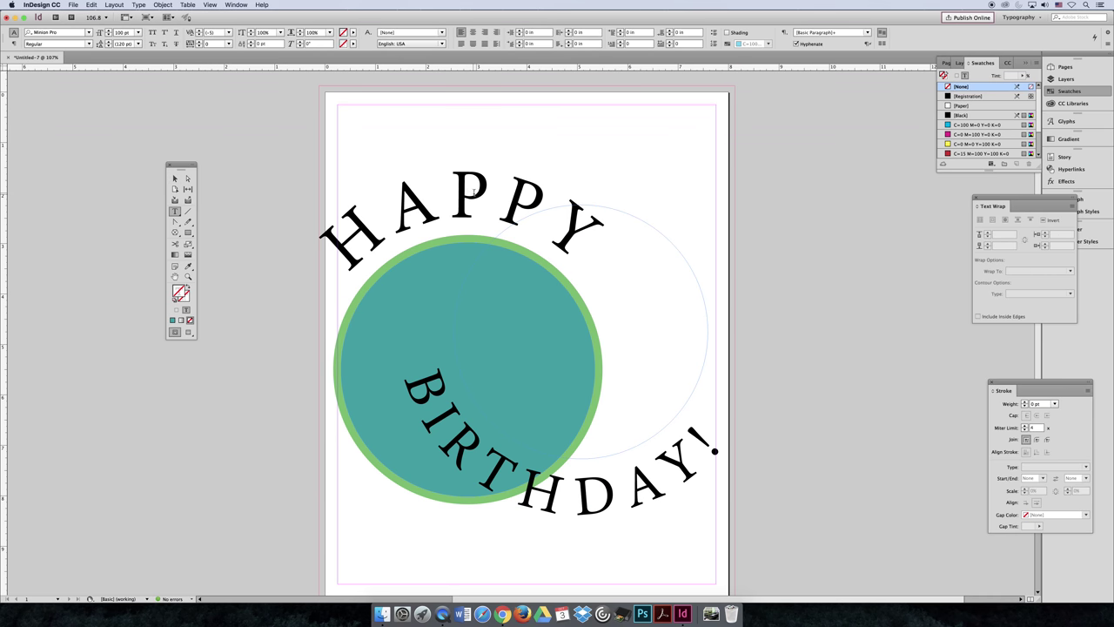
key("super+a")
triple_click(121, 32)
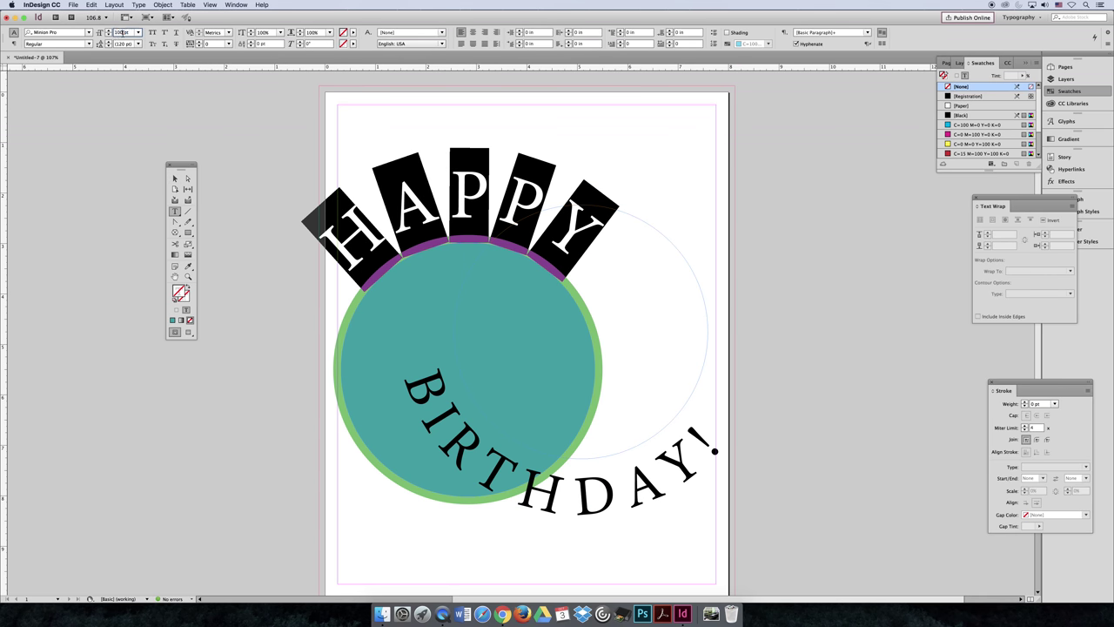
type("80")
key("Return")
- Align the HAPPY and BIRTHDAY! paths by their horizontal and vertical centers
left_click(175, 178)
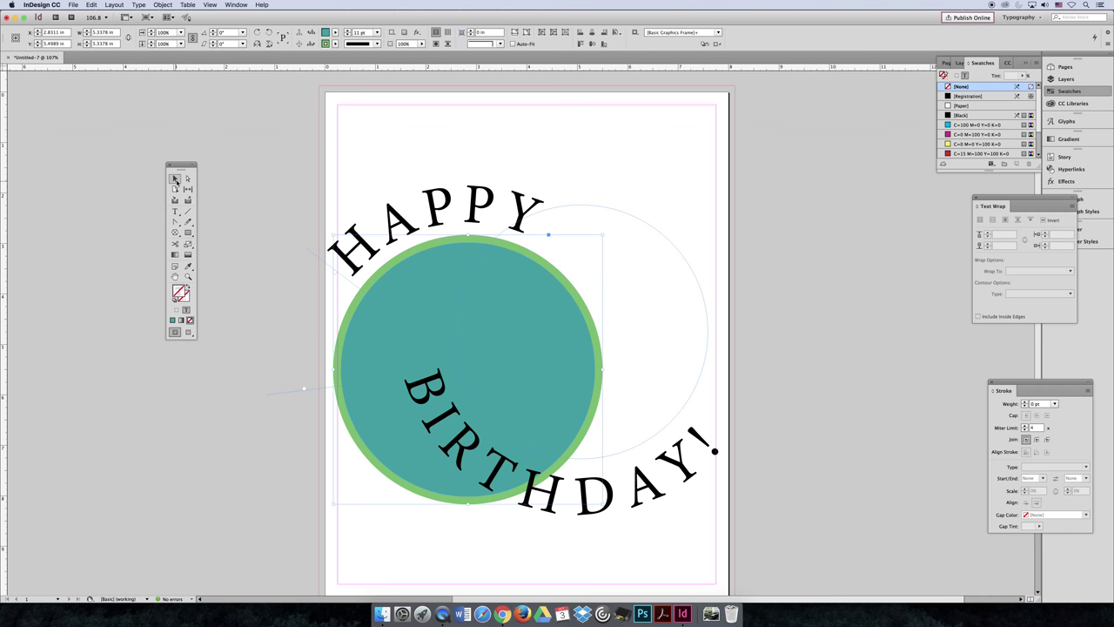
left_click(409, 385)
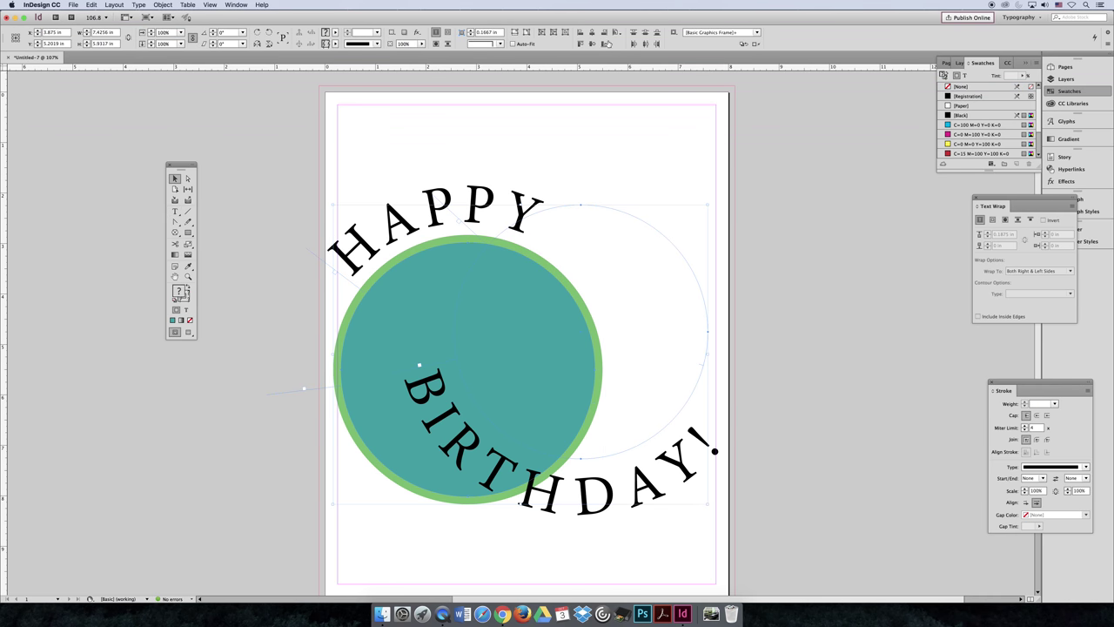
left_click(592, 33)
left_click(593, 46)
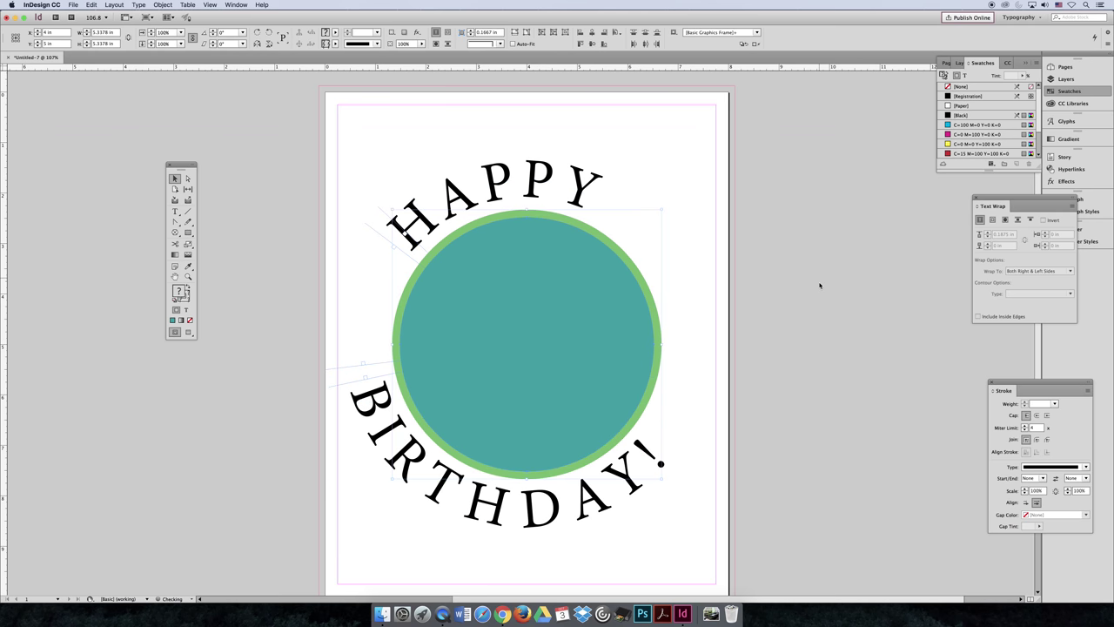
left_click(819, 277)
- Slide BIRTHDAY! clockwise along its path so it is centered below the circle
left_click(187, 178)
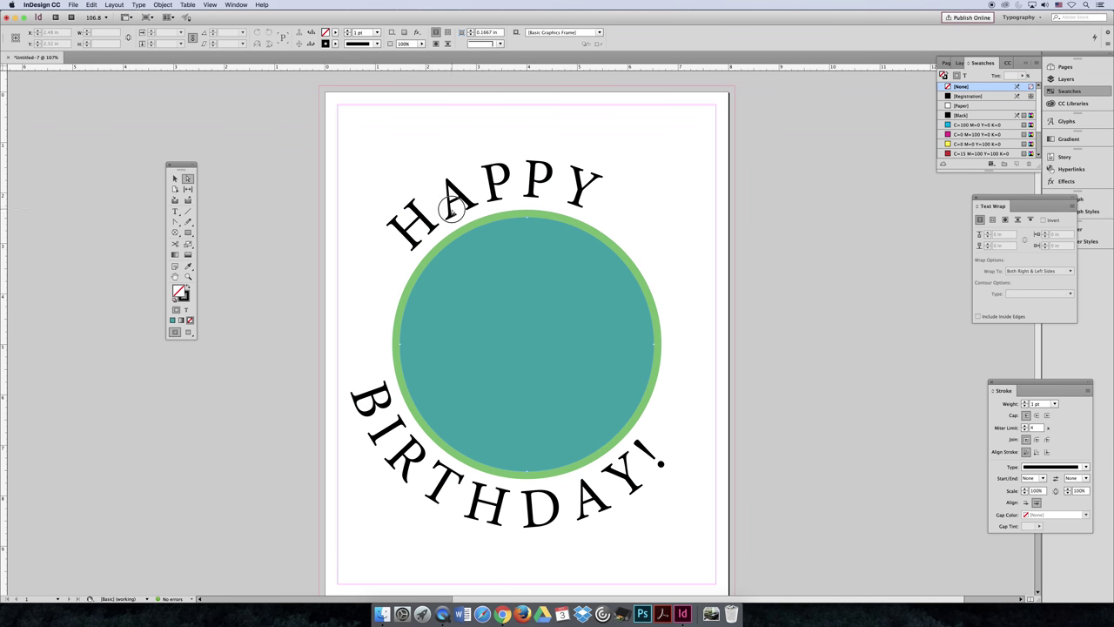
left_click(451, 209)
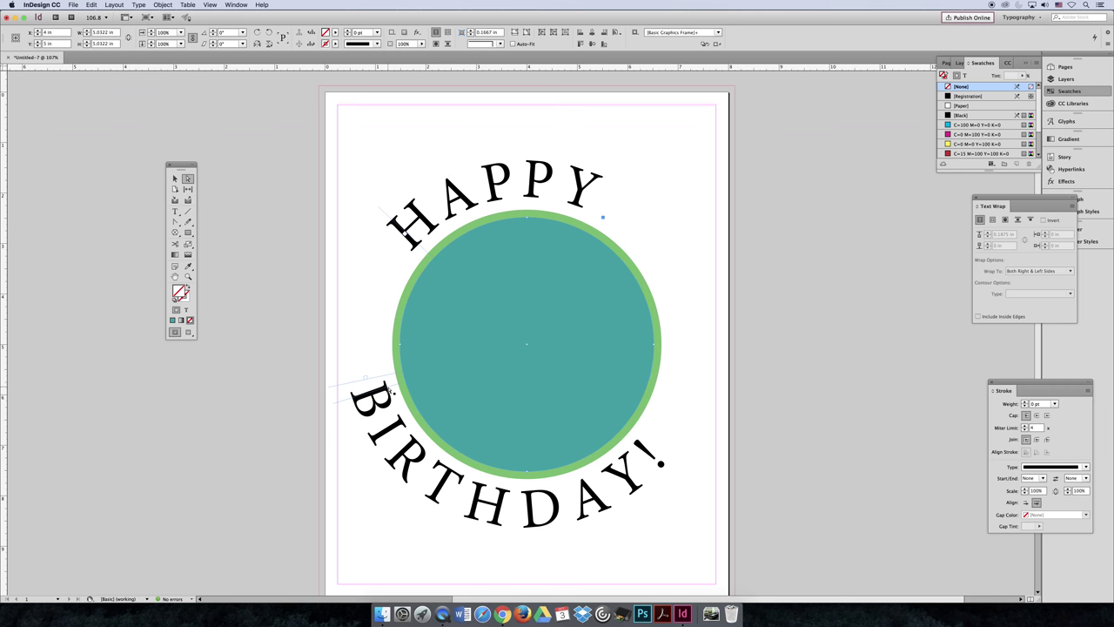
left_click_drag(384, 382, 398, 407)
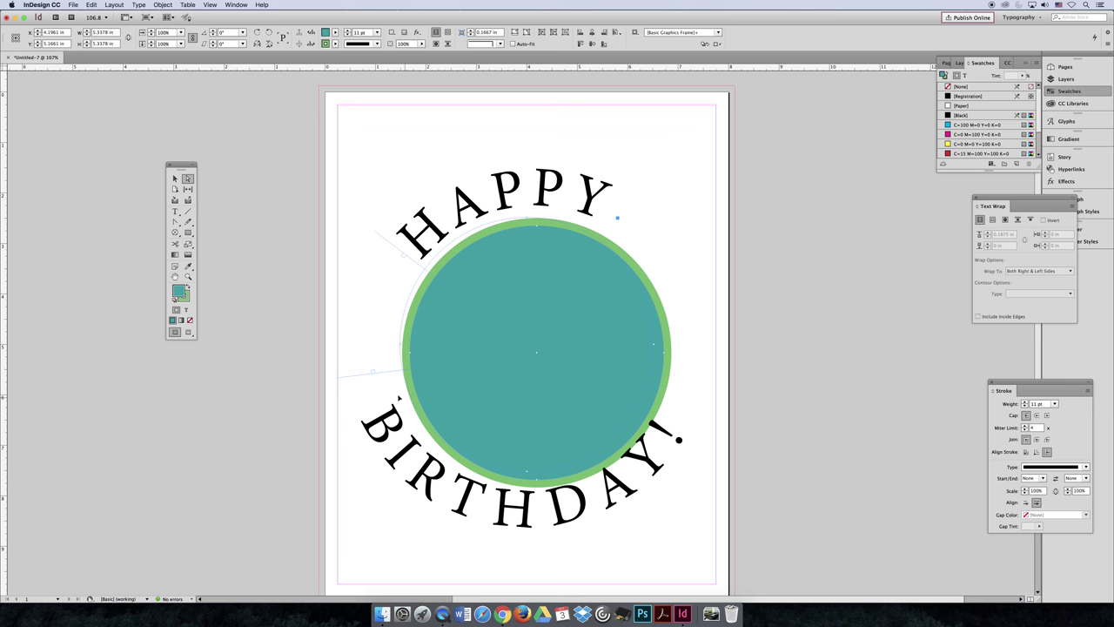
key("super+z")
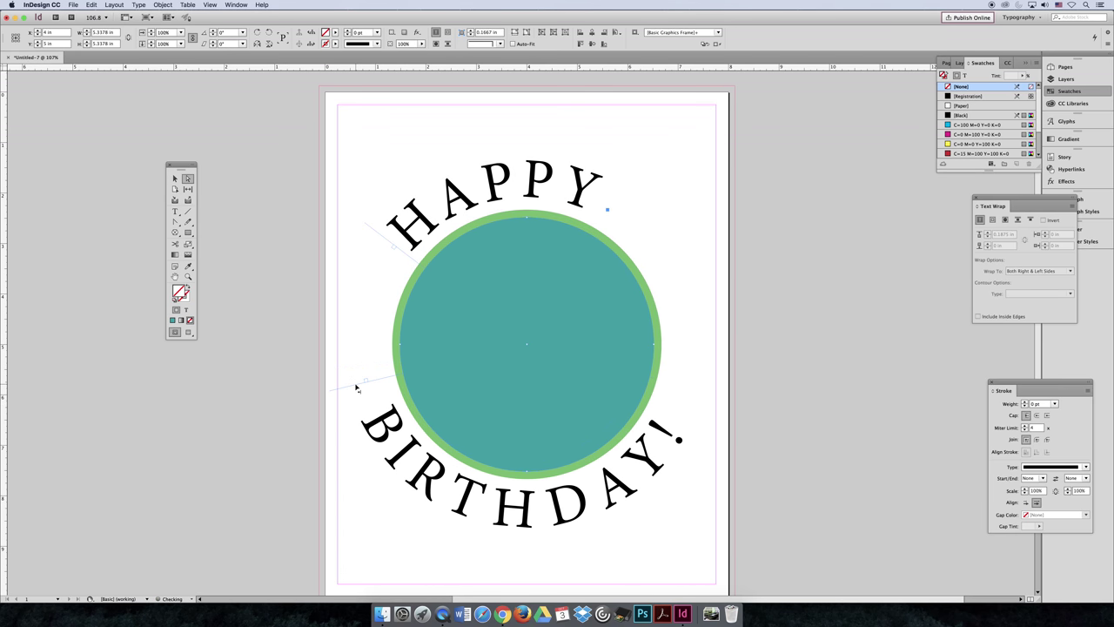
left_click(299, 336)
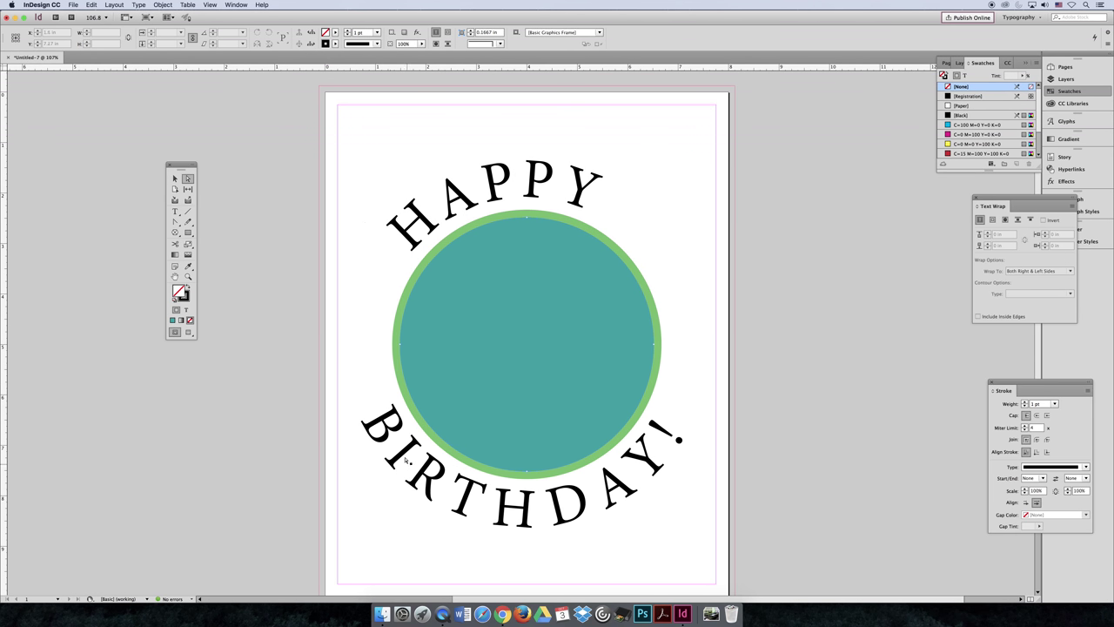
left_click(362, 406)
left_click_drag(362, 413, 372, 424)
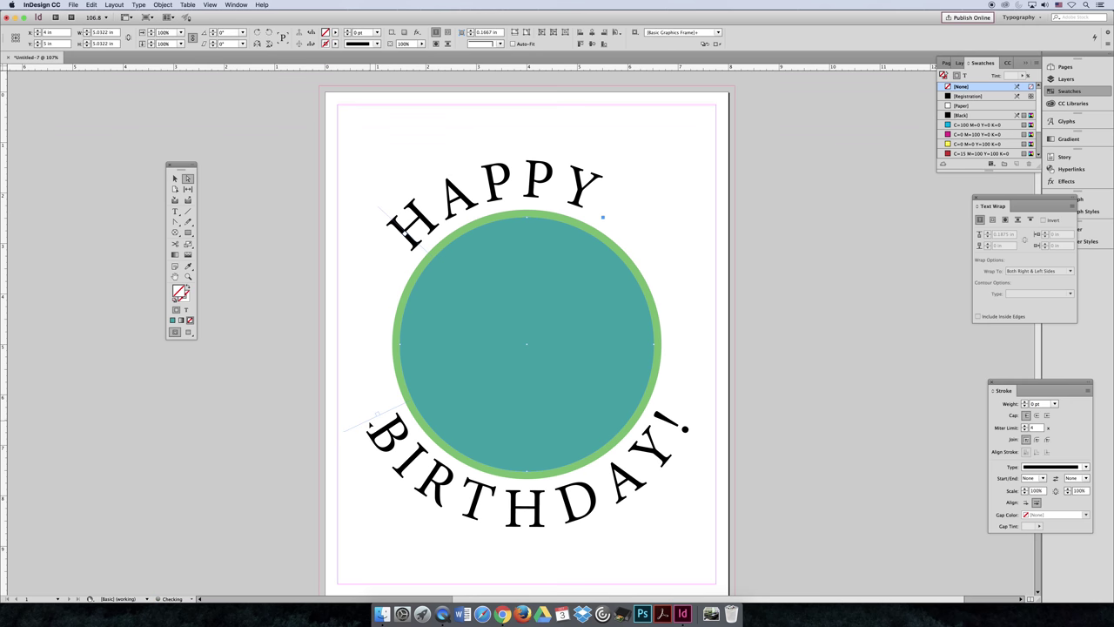
left_click(290, 403)
- Slide HAPPY clockwise along its path so it is centered above the circle
left_click(409, 235)
left_click(640, 260)
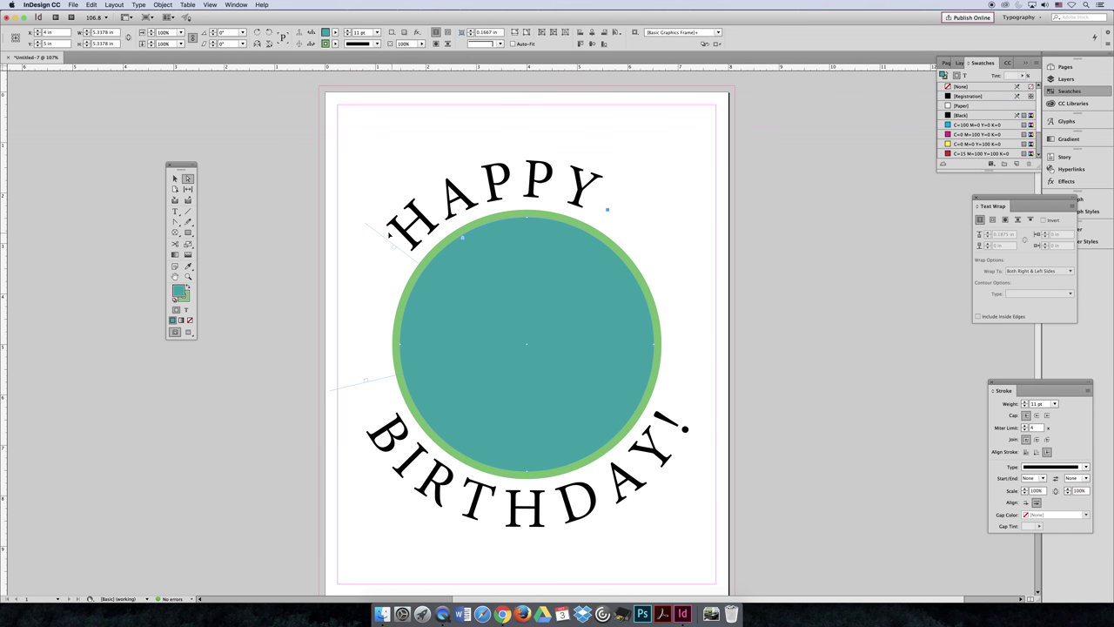
left_click_drag(380, 229, 406, 204)
left_click(351, 412)
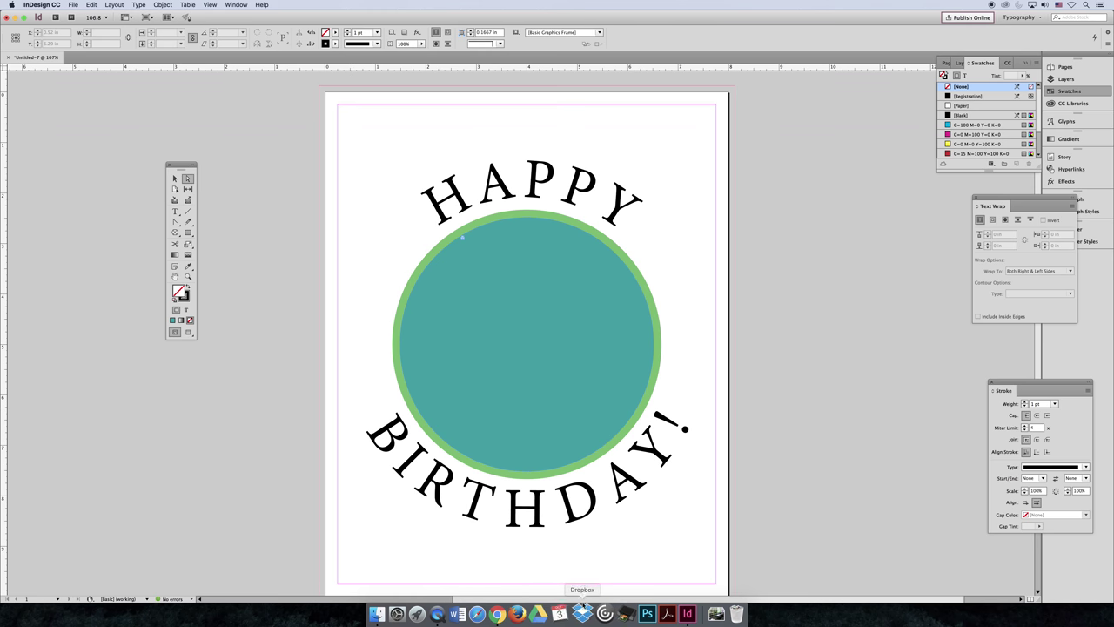
- Show the Chrome lecture deck full screen and move to the Points & Paths slide
left_click(502, 614)
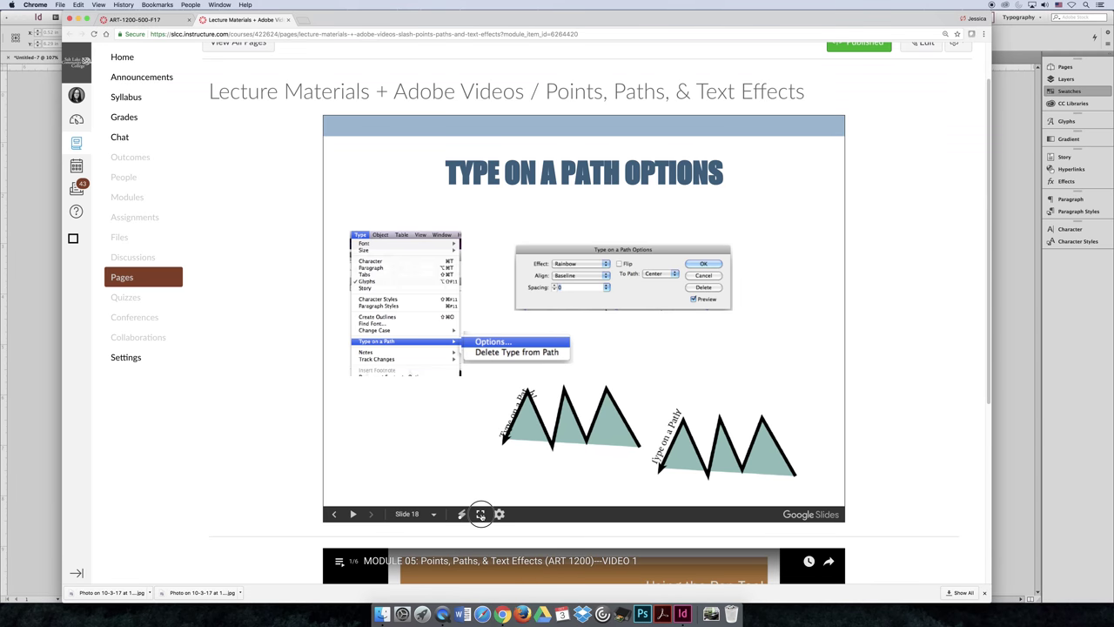
left_click(479, 513)
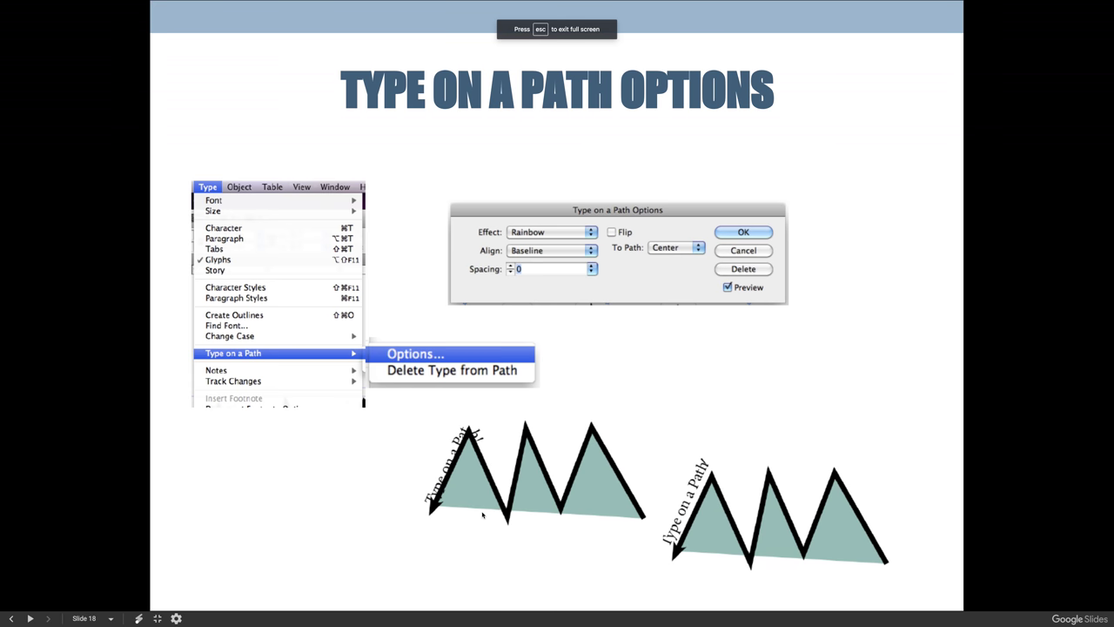
key("Left")
key("Left")
key("Left")
key("Left")
key("Left")
key("Left")
key("Left")
key("Left")
key("Left")
key("Left")
key("Left")
key("Left")
key("Left")
key("Left")
key("Left")
key("Left")
key("Left")
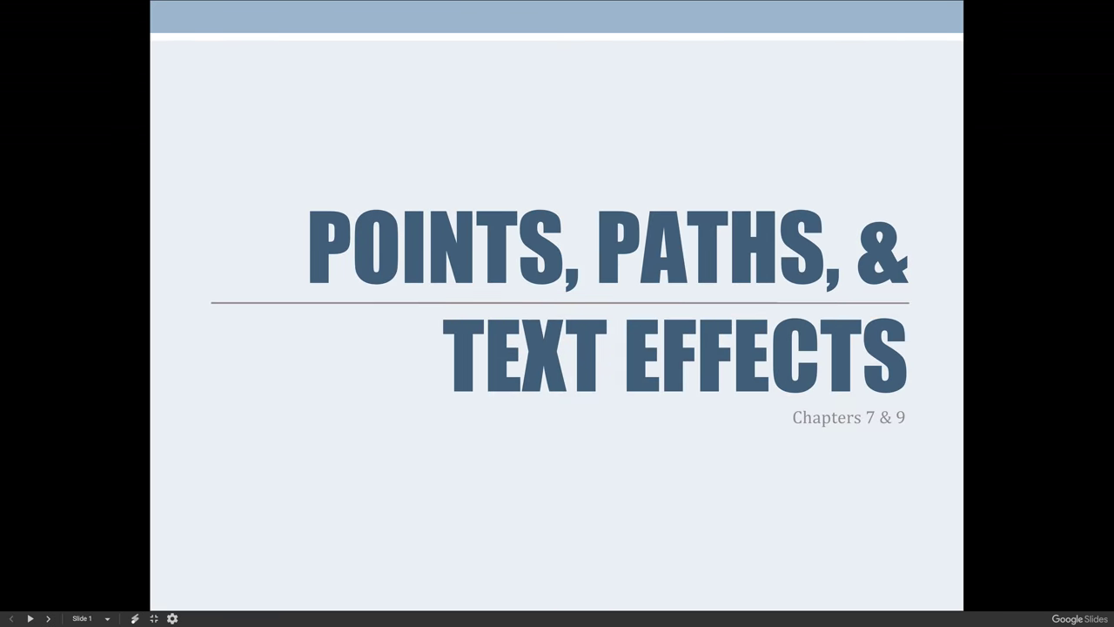
key("Right")
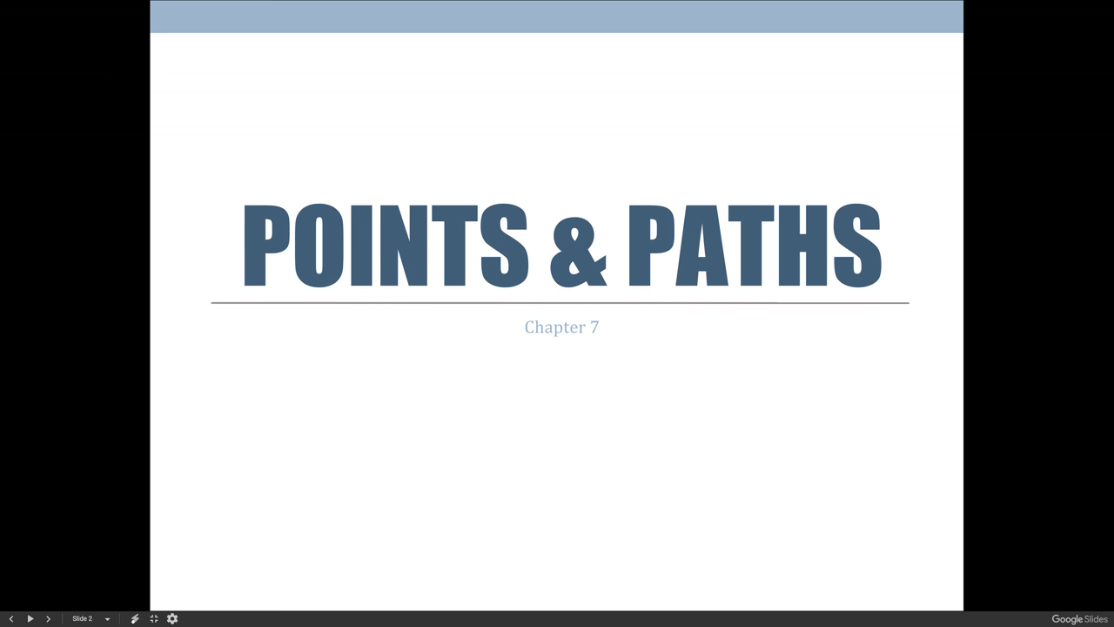
- Advance to slide 3, the Chapter 7 Learning Objectives slide
key("Right")
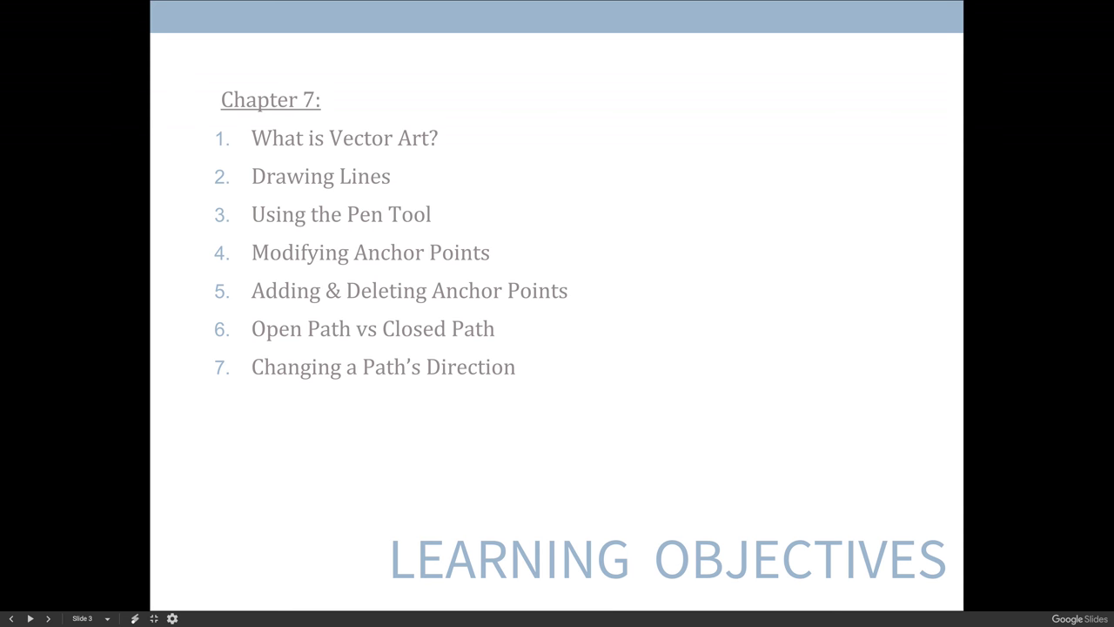